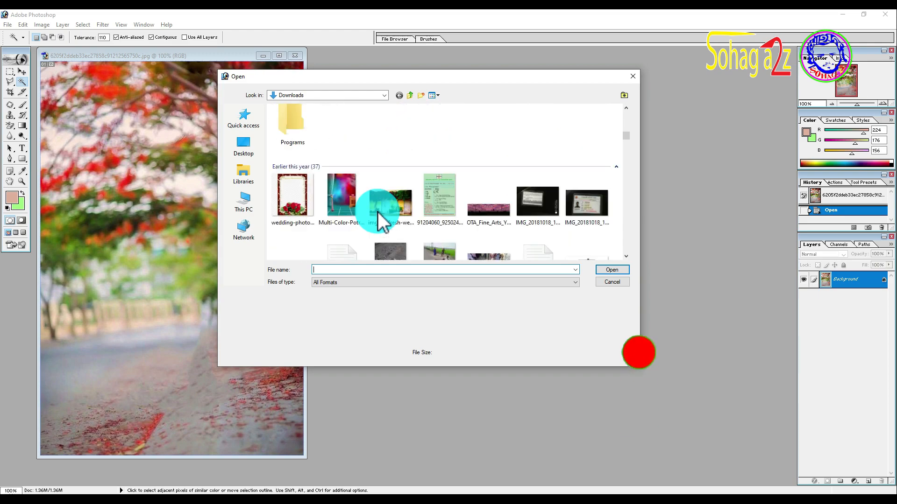
Step: Open the photo IMG_0893 from the nested New folder on the Pic (E:) drive
left_click(247, 204)
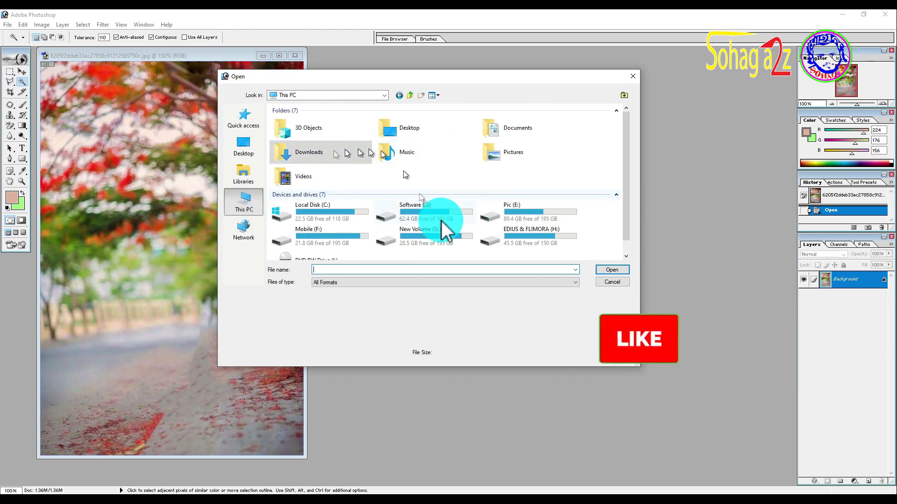
double_click(591, 77)
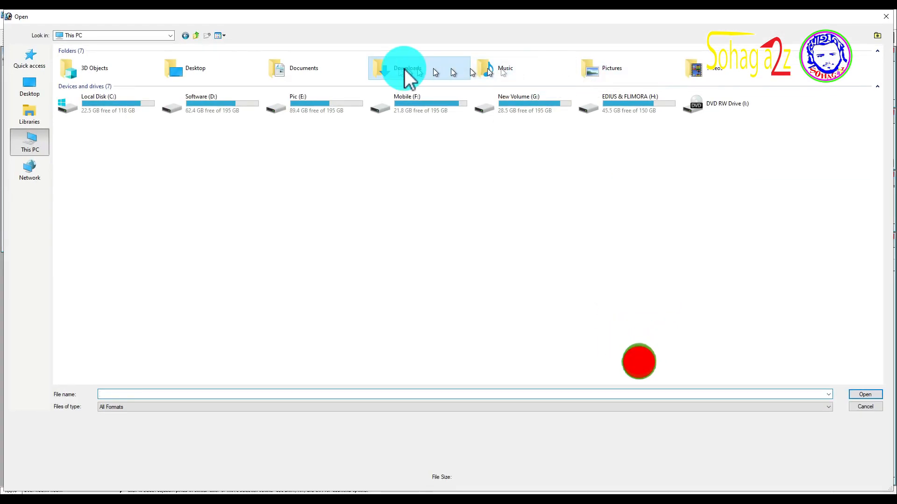
double_click(302, 98)
double_click(383, 149)
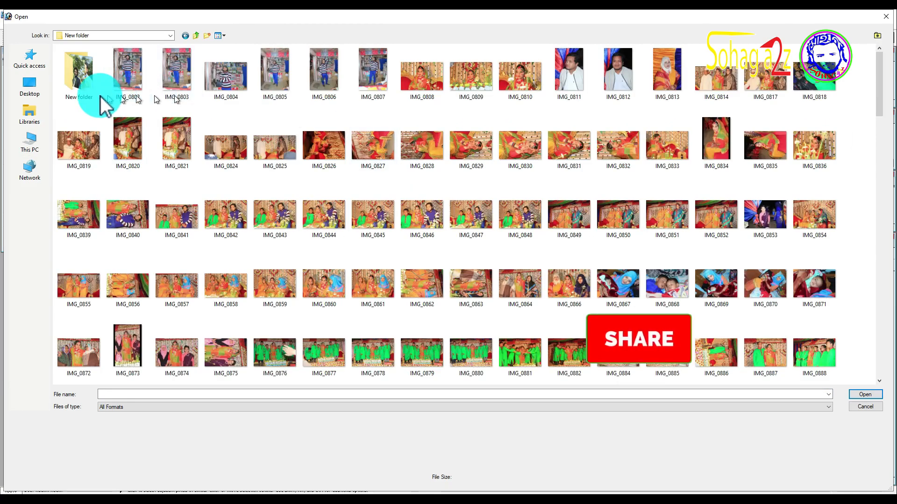
left_click(618, 328)
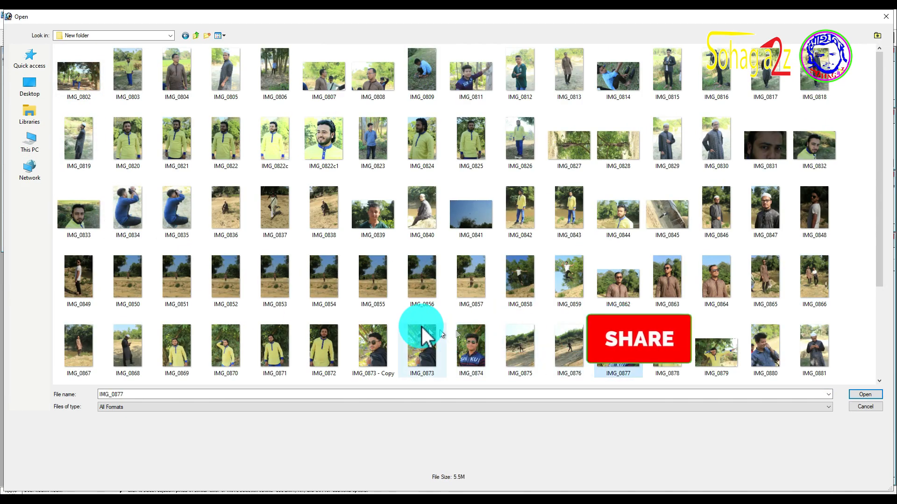
scroll(417, 330, "down", 3)
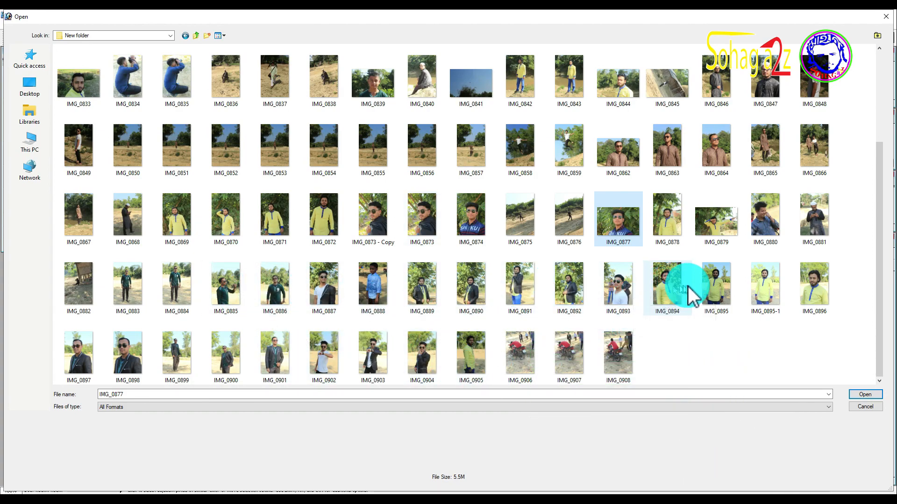
left_click(613, 285)
double_click(615, 285)
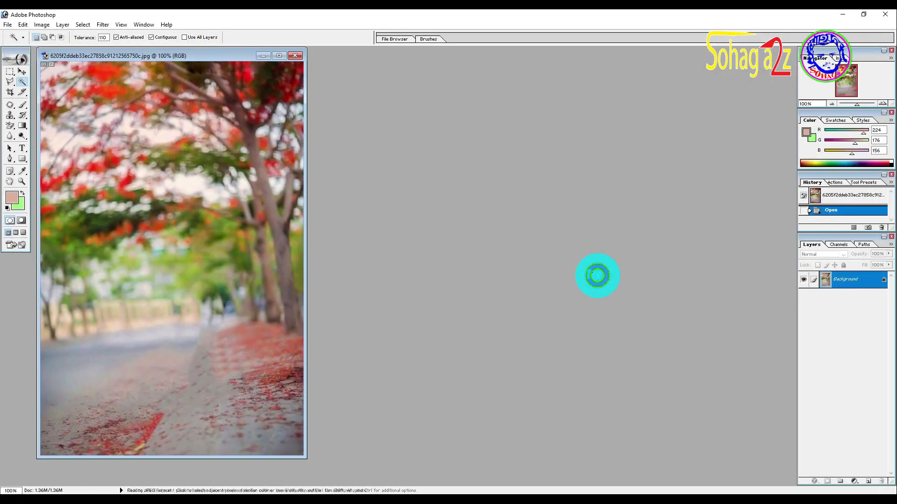
Step: Move the portrait's window beside the background image, and maximize it
left_click_drag(236, 65, 550, 50)
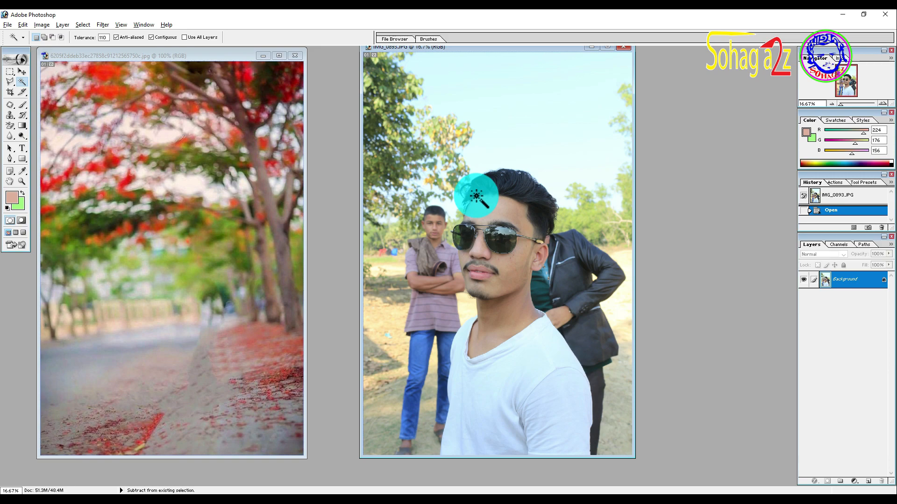
scroll(476, 196, "down", 1)
left_click(607, 47)
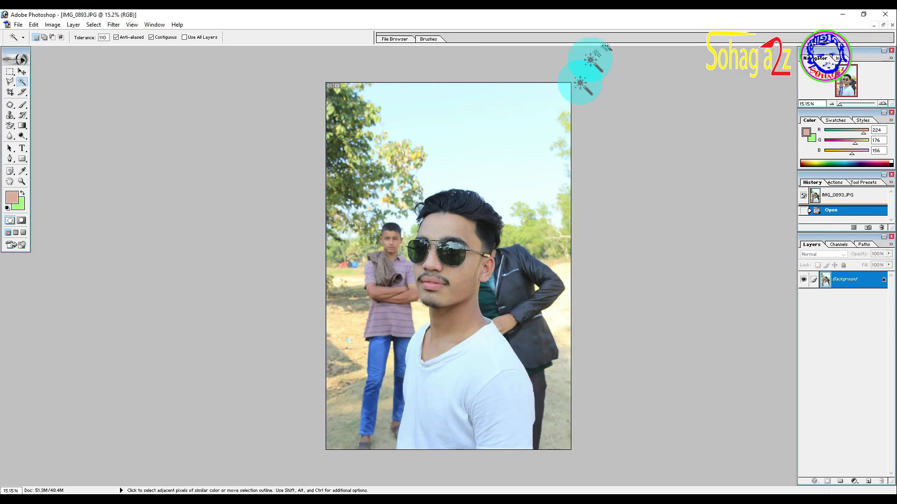
scroll(440, 243, "up", 1)
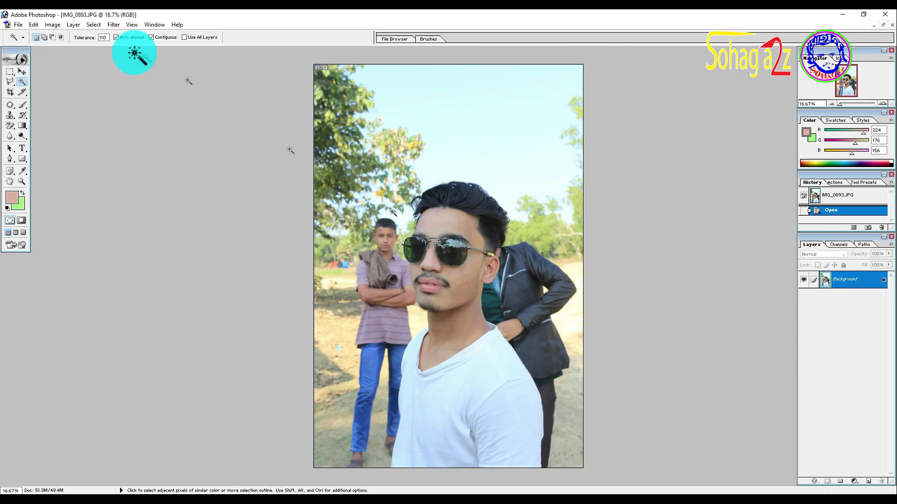
Step: Open the Extract filter on the portrait and set the brush size to 250
left_click(112, 24)
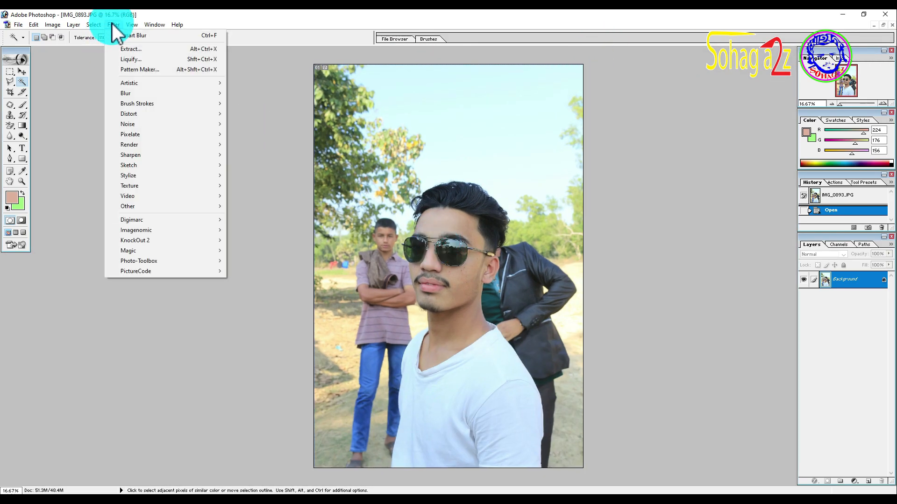
left_click(131, 49)
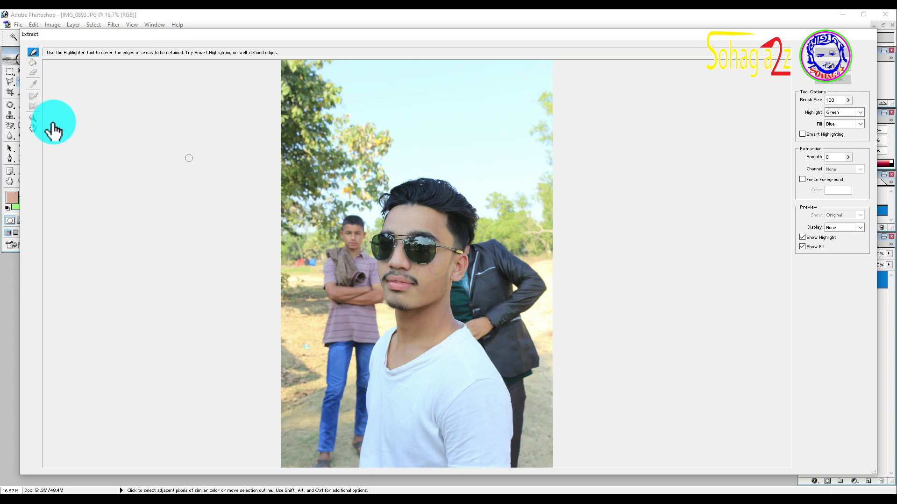
left_click(848, 100)
left_click_drag(827, 111, 833, 112)
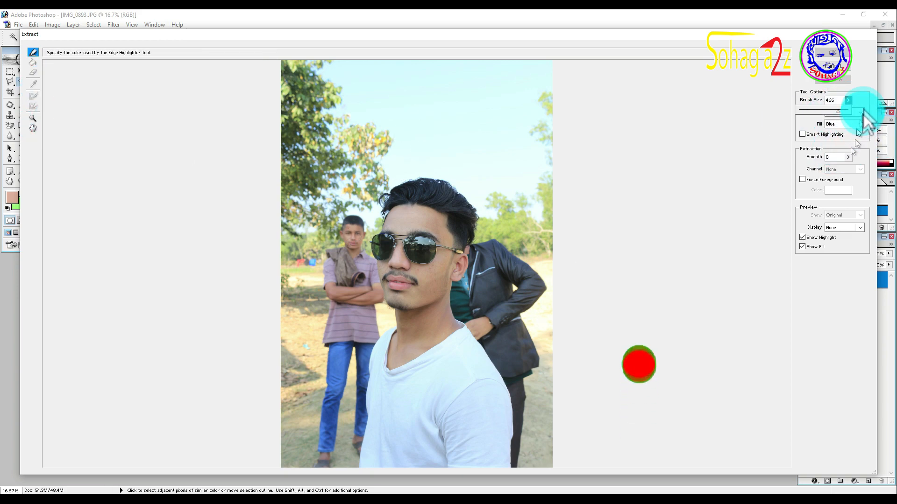
left_click_drag(837, 100, 799, 102)
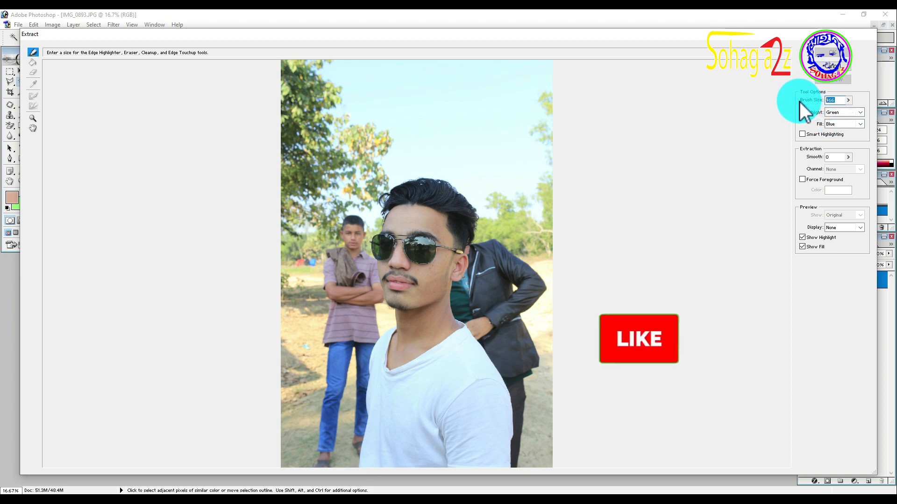
type("250")
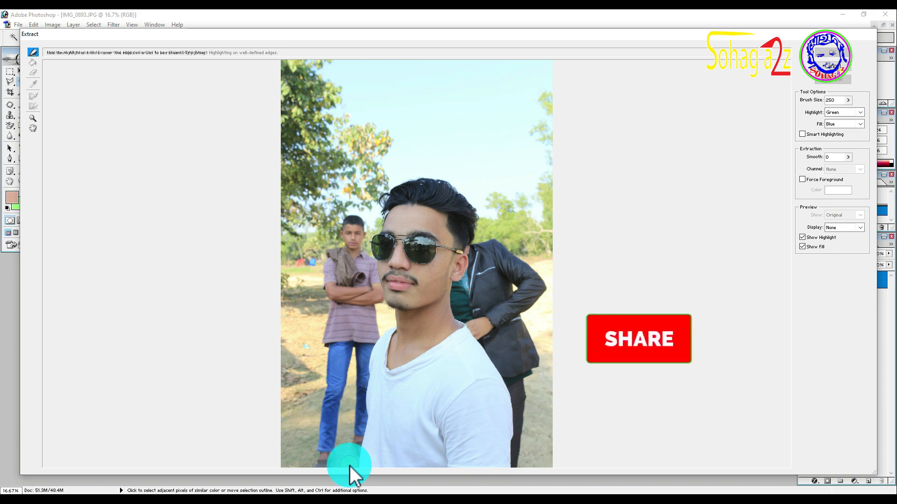
Step: Highlight the edge of the man in the white shirt all the way around with the Edge Highlighter, including along the photo's lower edge
left_click_drag(351, 451, 371, 332)
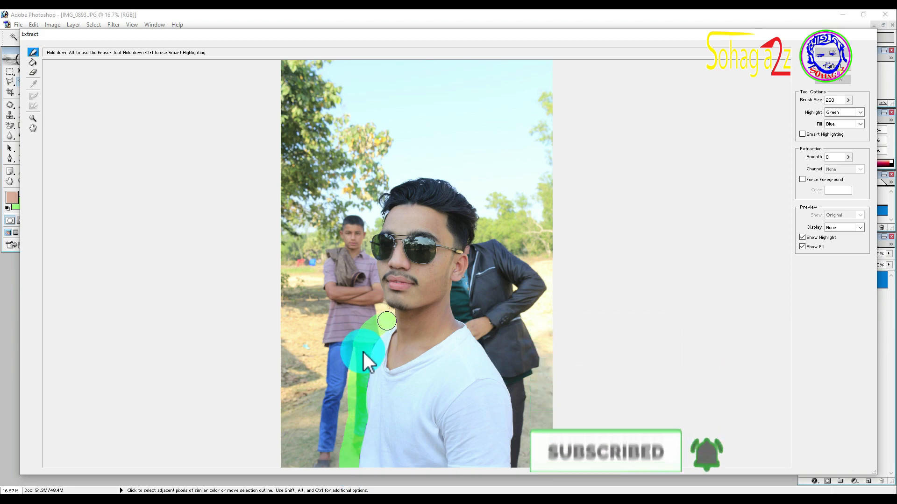
mouse_move(370, 332)
left_mouse_down()
mouse_move(384, 312)
mouse_move(364, 231)
mouse_move(378, 196)
left_mouse_up()
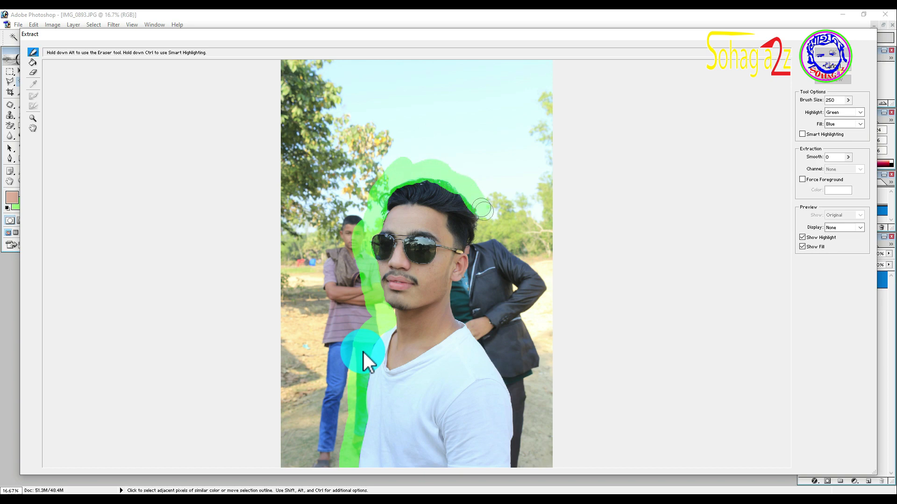
mouse_move(482, 234)
left_mouse_down()
mouse_move(475, 281)
mouse_move(461, 299)
mouse_move(519, 390)
left_mouse_up()
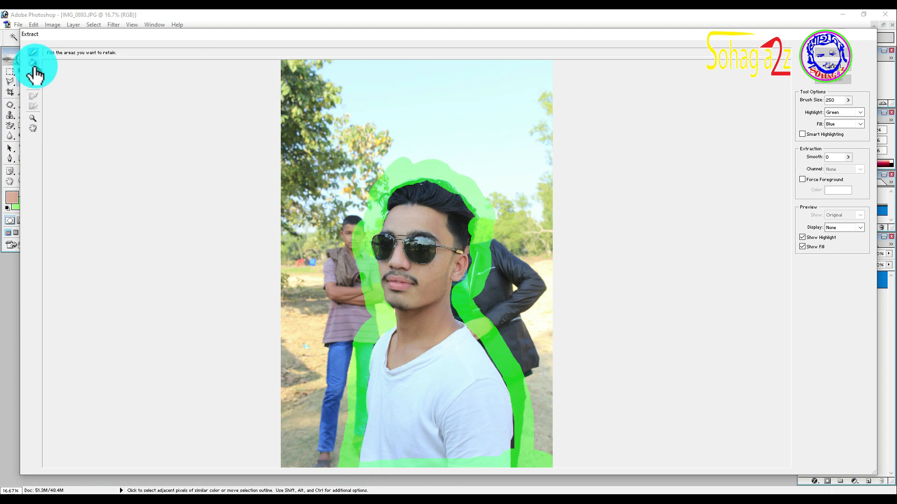
Step: Fill the area inside the highlighted outline and apply the extraction
left_click(33, 62)
left_click(411, 200)
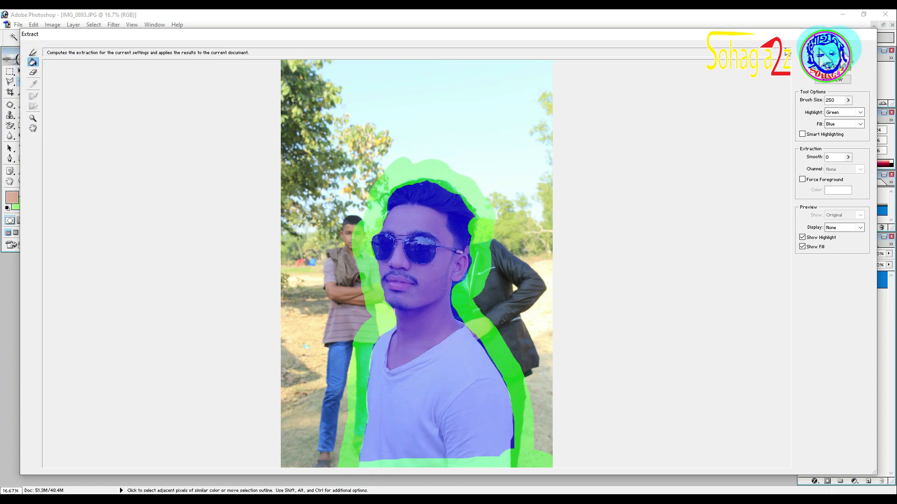
left_click(821, 54)
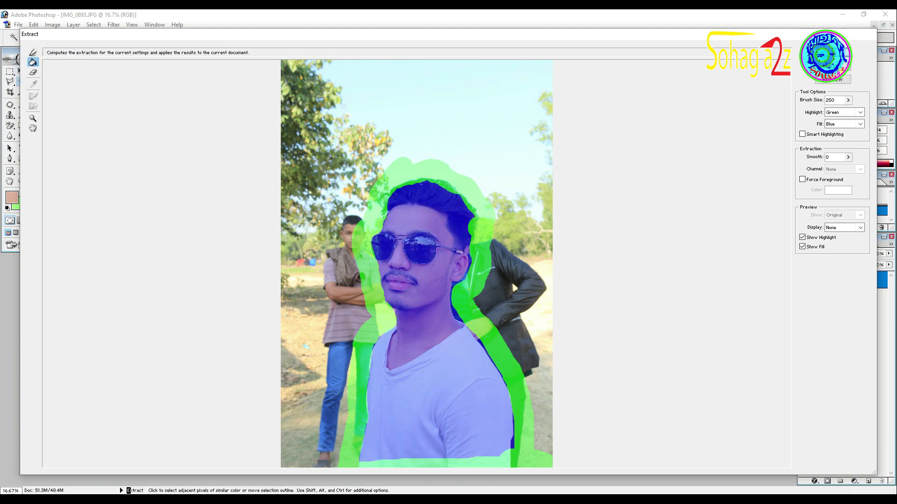
left_click(437, 231)
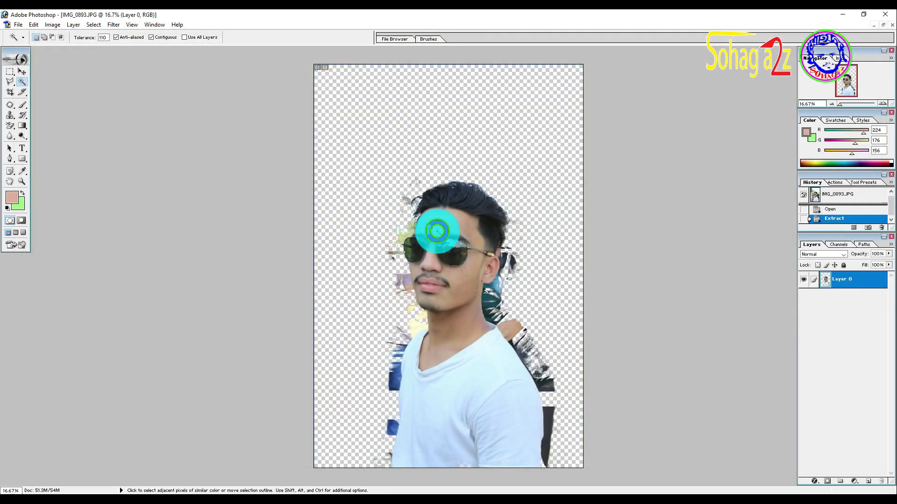
Step: Start a Pen tool path outside the canvas beside the man and curve it down to the shirt's edge at the image's lower border
key("ctrl+0")
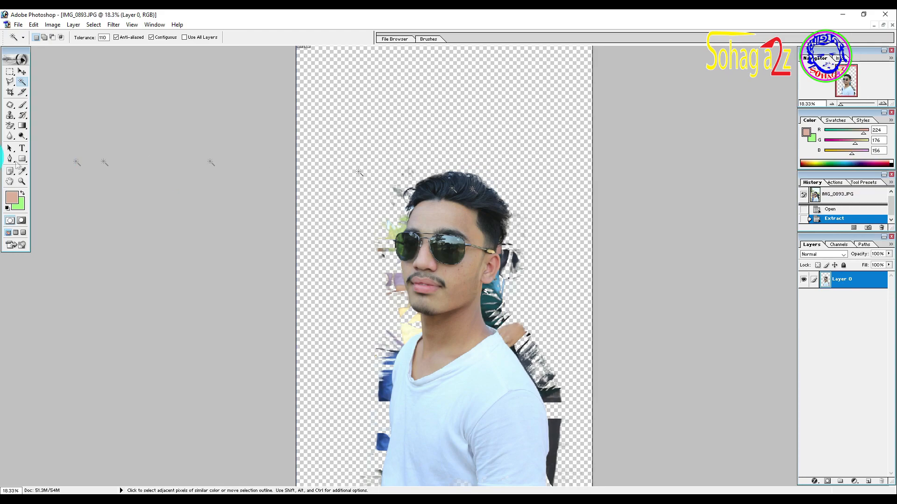
left_click(11, 159)
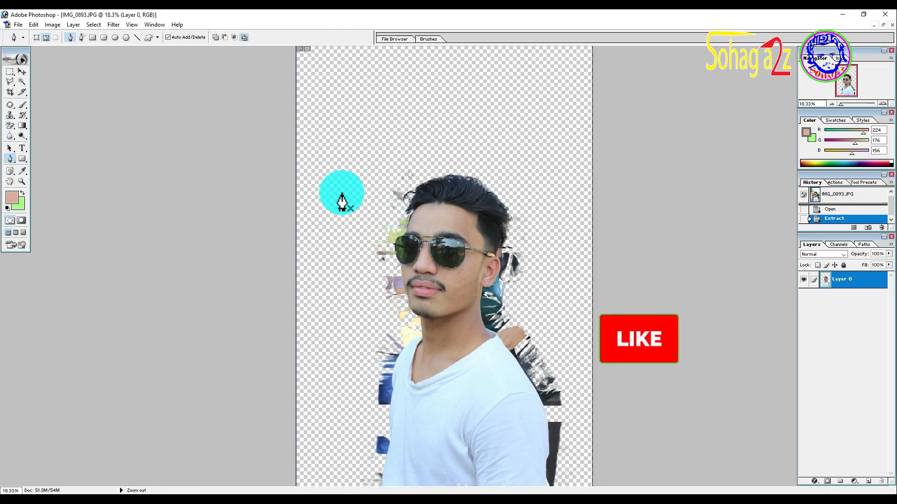
key("ctrl+minus")
left_click(287, 163)
left_click_drag(256, 341, 258, 365)
left_click_drag(274, 437, 289, 447)
left_click(393, 468)
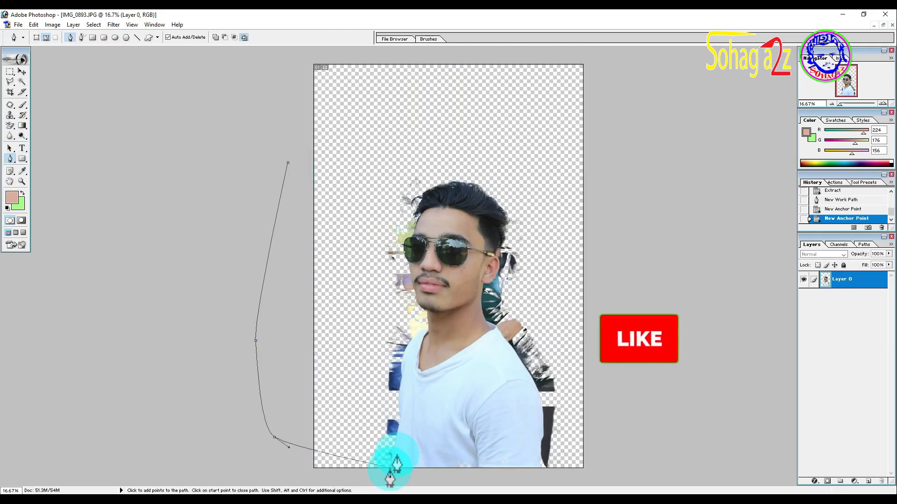
Step: Continue the path up along the shirt's edge, over the shoulder and up the neck to just under the chin
scroll(395, 466, "up", 5)
left_click_drag(429, 413, 455, 173)
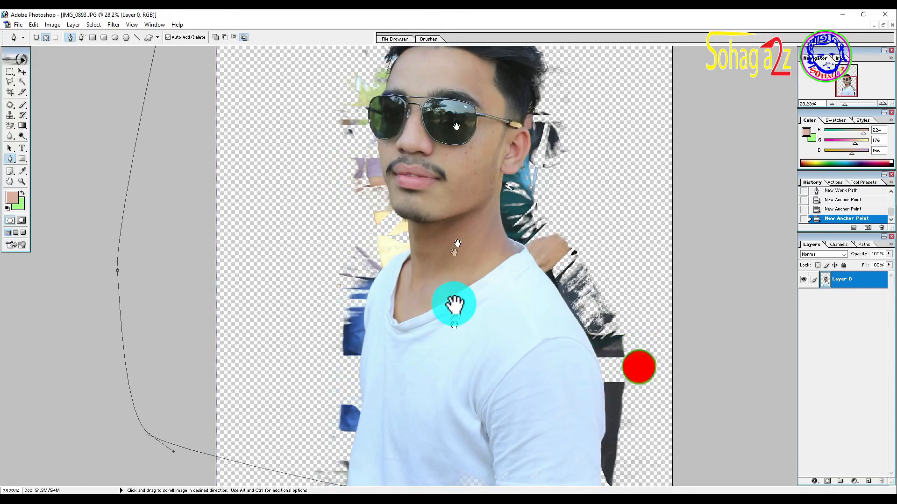
left_click(362, 410)
left_click_drag(363, 345, 364, 331)
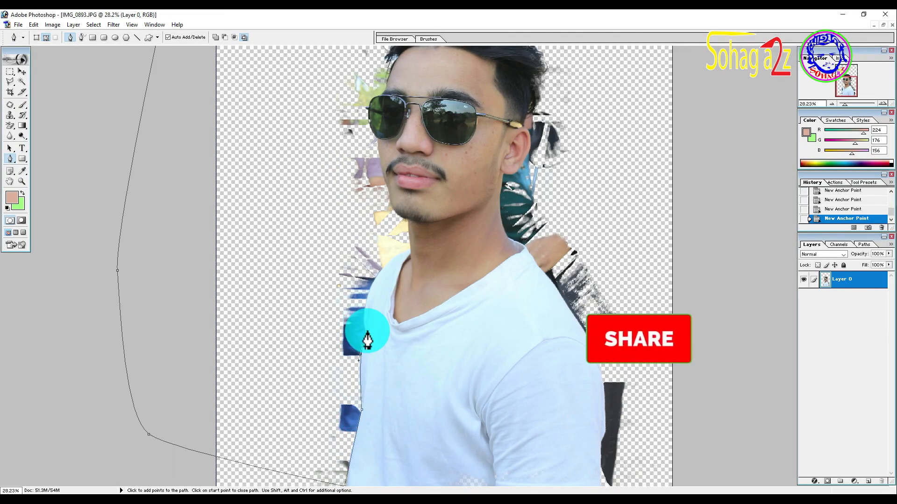
left_click_drag(371, 281, 408, 258)
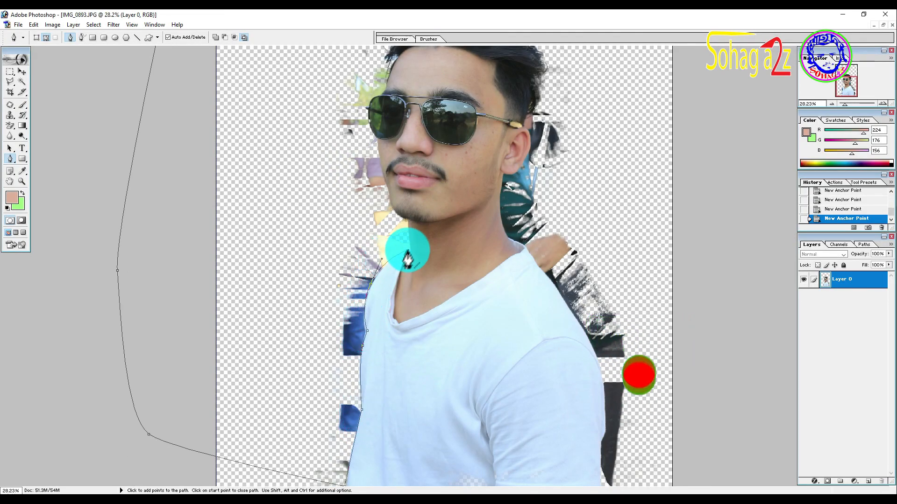
left_click(409, 250)
left_click(410, 221)
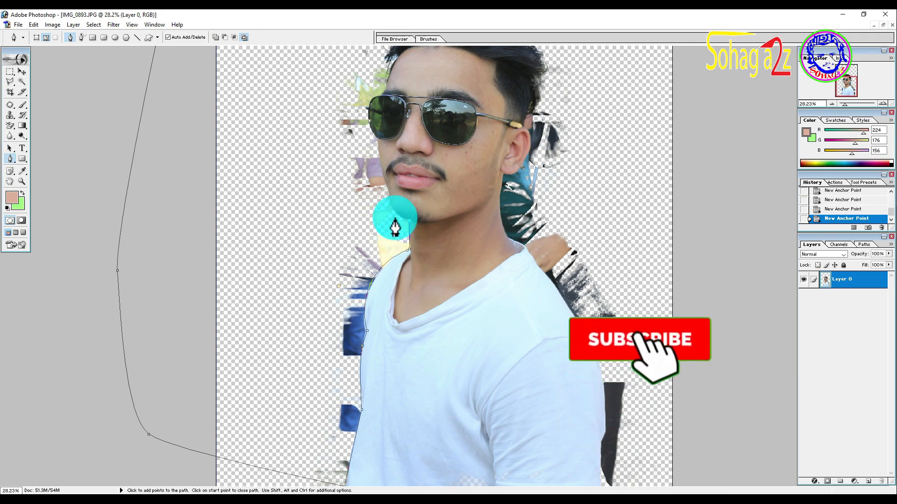
Step: Continue the path around the chin and up the cheek, then around the outer rim of the sunglasses to the forehead
left_click_drag(393, 212, 390, 202)
left_click(389, 195)
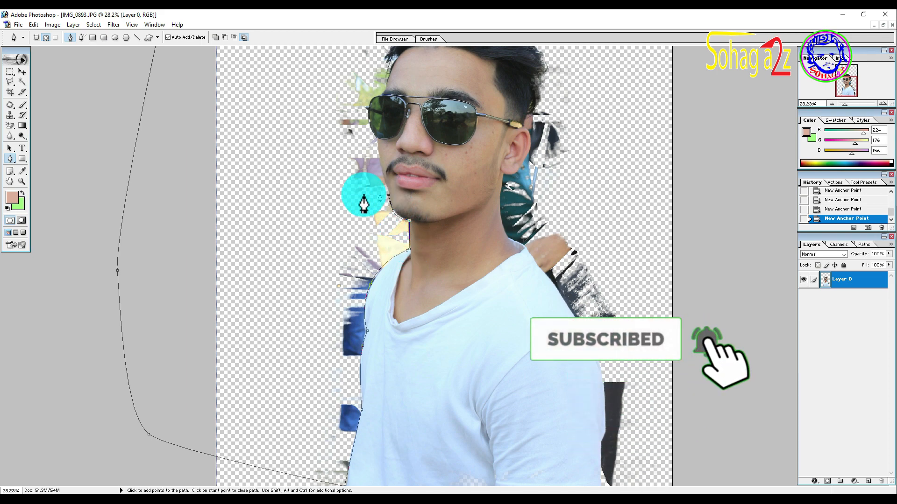
left_click(379, 152)
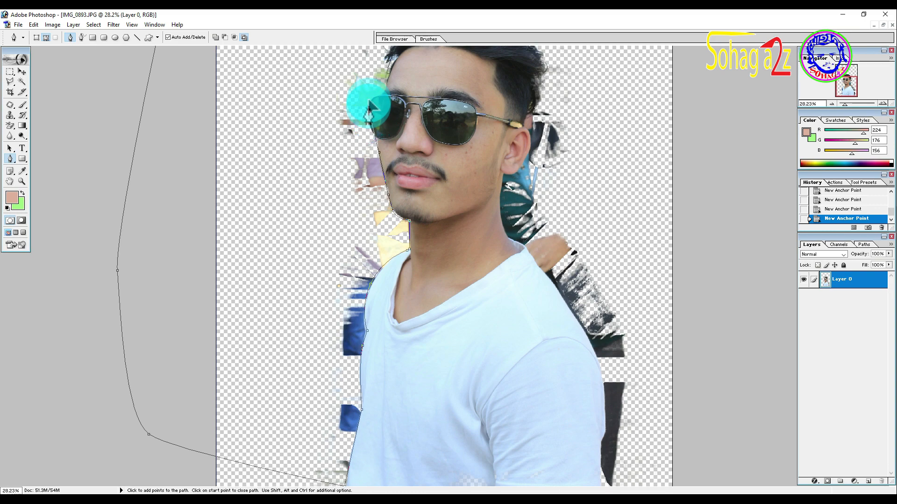
left_click_drag(367, 108, 372, 95)
left_click(383, 95)
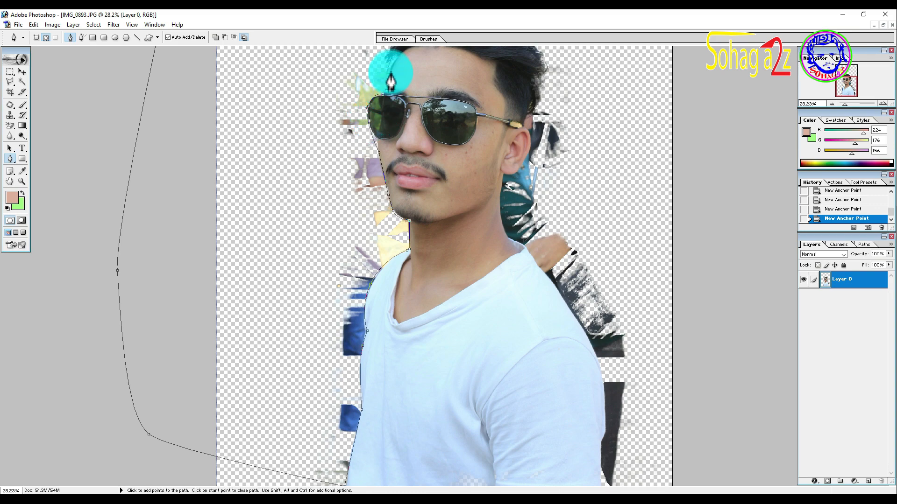
Step: Continue the path up and over the hair, down the back of the head and around the ear to the earlobe
scroll(387, 86, "up", 2)
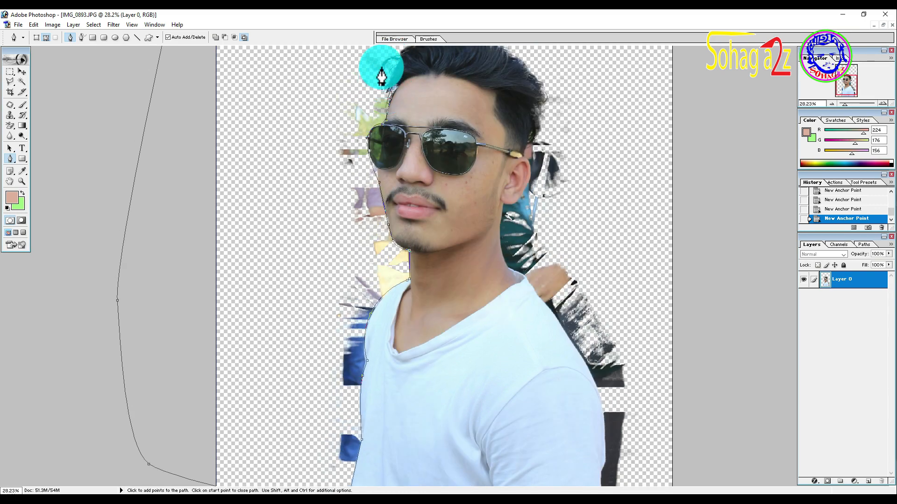
left_click(400, 52)
scroll(441, 71, "up", 3)
left_click_drag(489, 63, 518, 77)
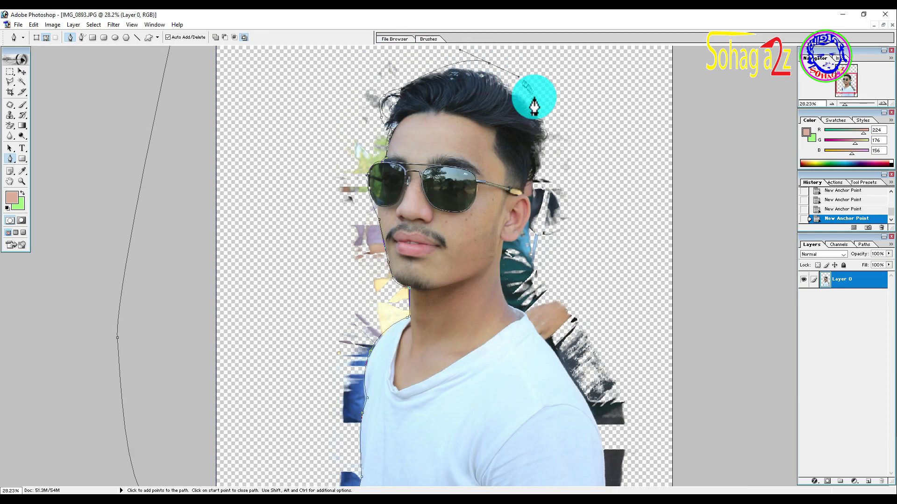
left_click(549, 133)
left_click(547, 152)
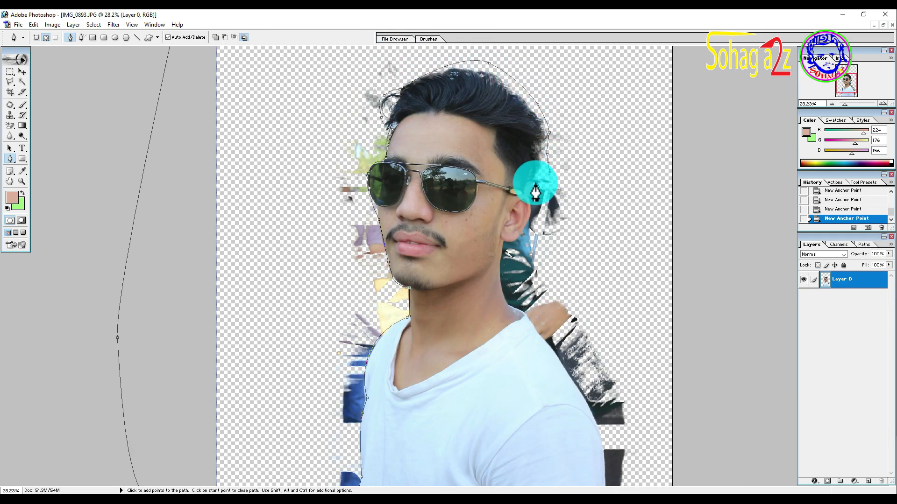
left_click(535, 197)
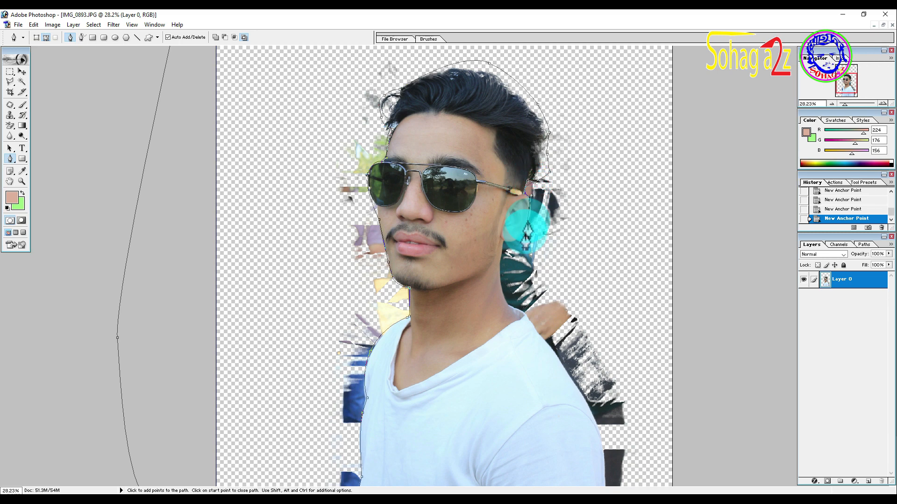
left_click(503, 241)
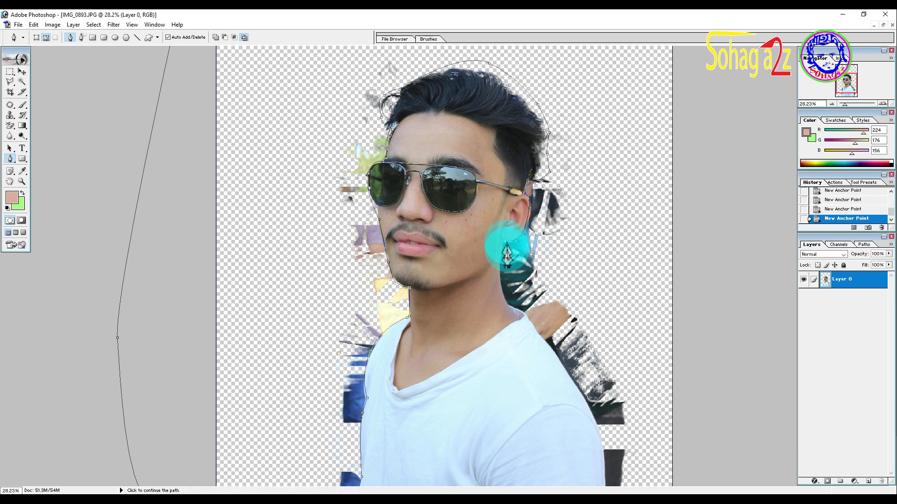
Step: Continue the path from the earlobe down the neck, over the shoulder and down the outer edge of the sleeve
left_click(500, 263)
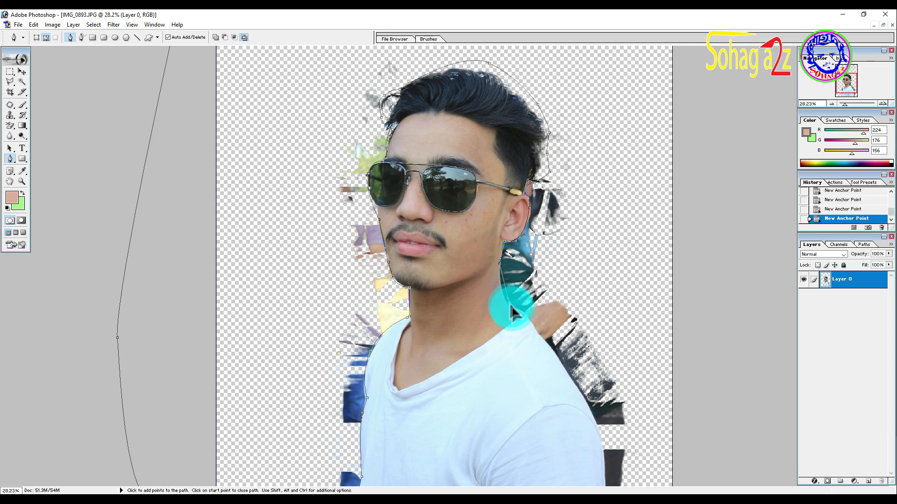
left_click(544, 337)
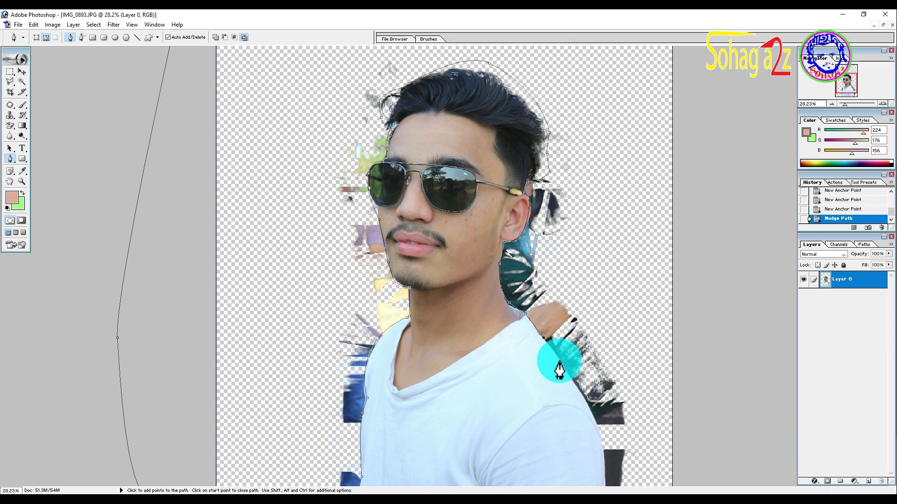
left_click(559, 360)
left_click(599, 431)
scroll(608, 458, "down", 2)
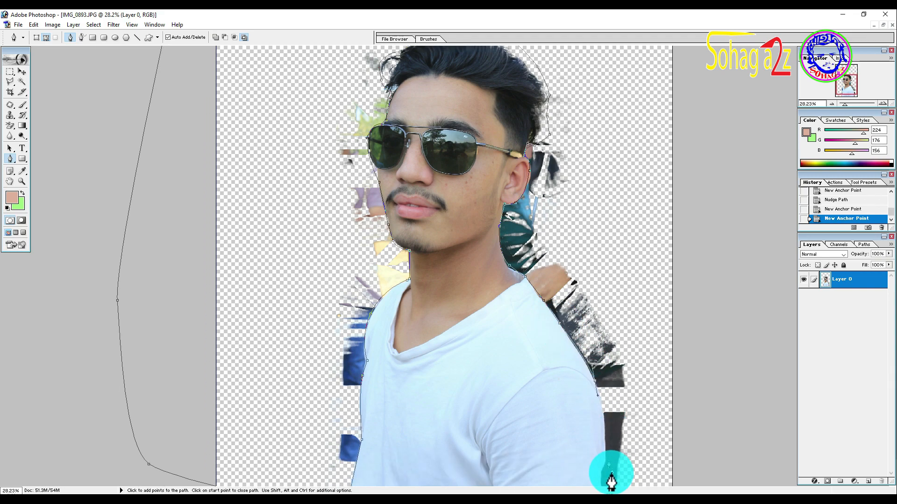
left_click(603, 475)
Step: Take the path past the image's lower border, around the canvas on the outside, and close it at its starting point
key("ctrl+0")
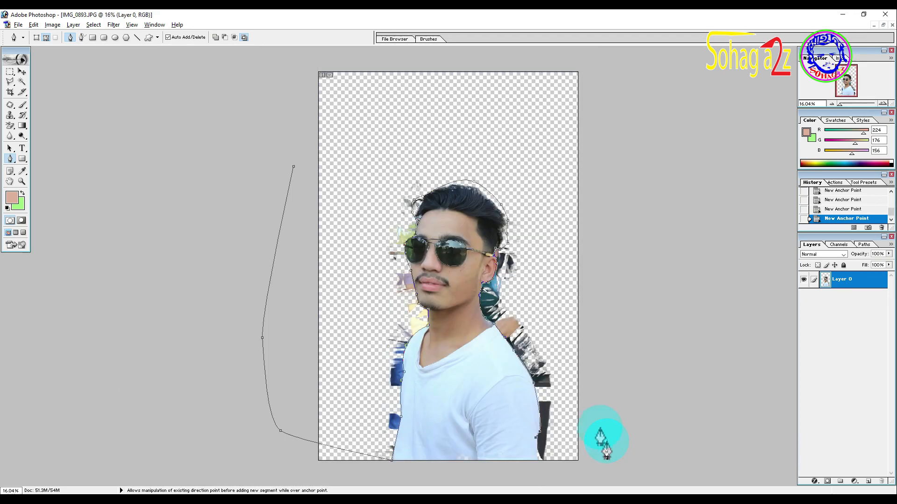
left_click_drag(574, 485, 582, 467)
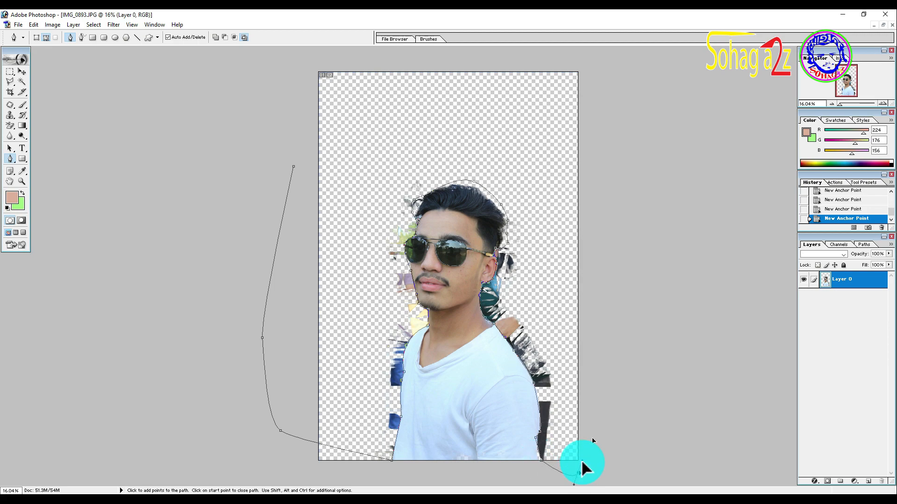
left_click(615, 72)
left_click_drag(266, 88, 297, 186)
Step: Convert the closed path to a selection and clear the leftover background around the man
right_click(363, 112)
left_click(388, 158)
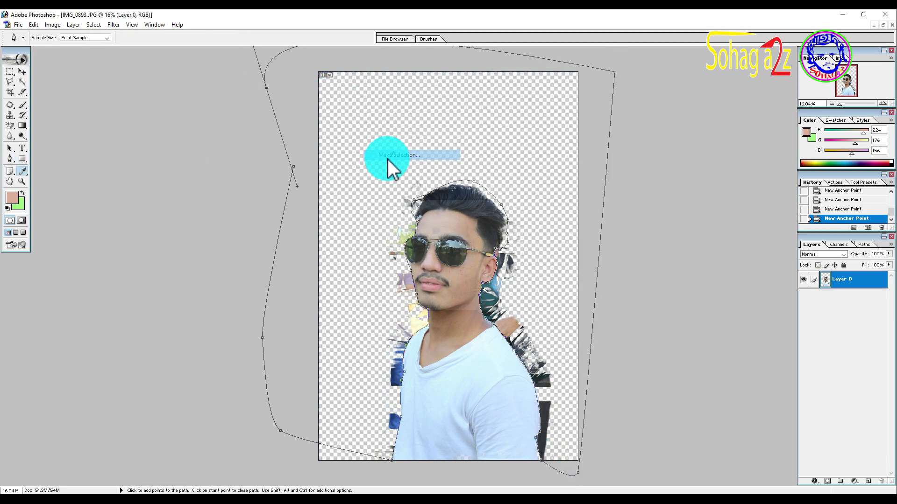
key("Return")
key("ctrl+shift+i")
key("Delete")
key("Delete")
key("Delete")
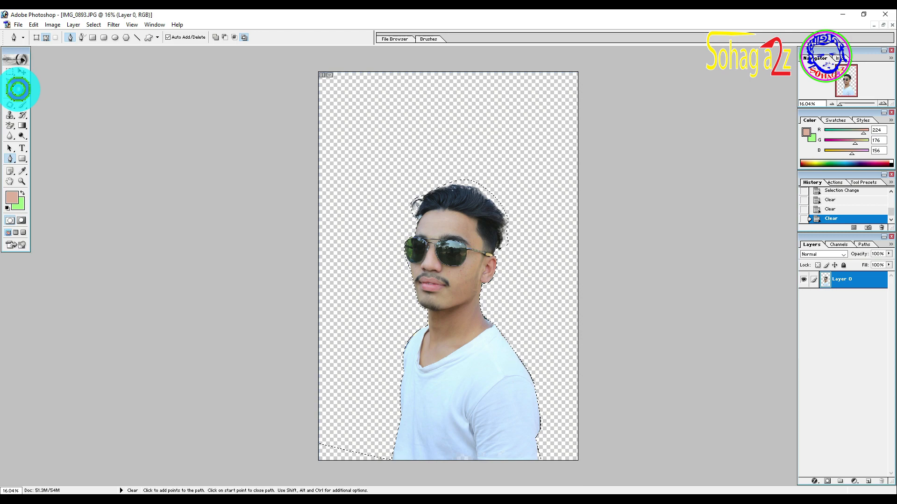
Step: Select the transparent area around the man with the Magic Wand, feather it, clear it three times to soften the cutout's edges, and deselect
left_click(22, 81)
scroll(450, 253, "down", 2)
key("ctrl+d")
left_click(489, 221)
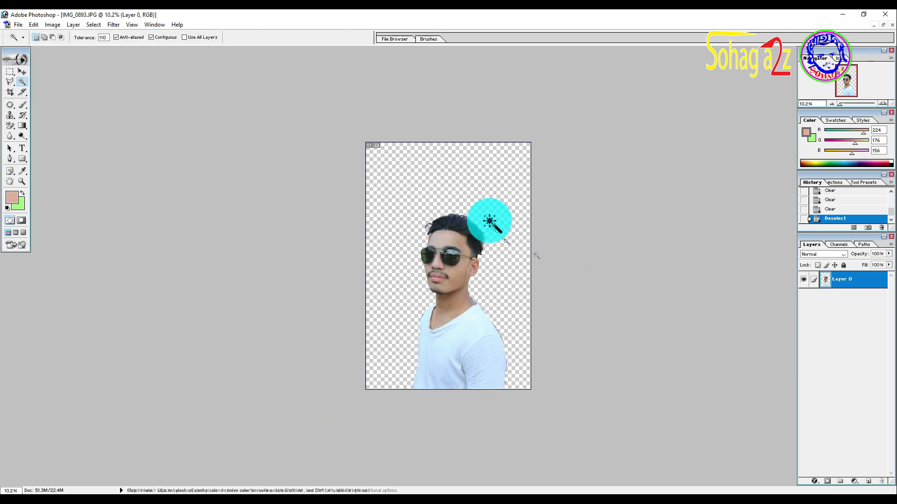
right_click(513, 232)
left_click(521, 310)
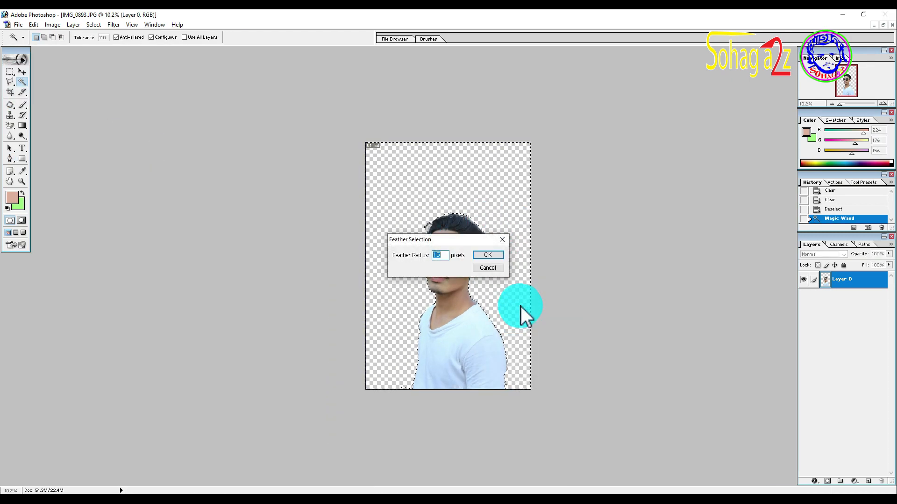
key("Return")
key("Delete")
key("Delete")
key("Delete")
key("ctrl+d")
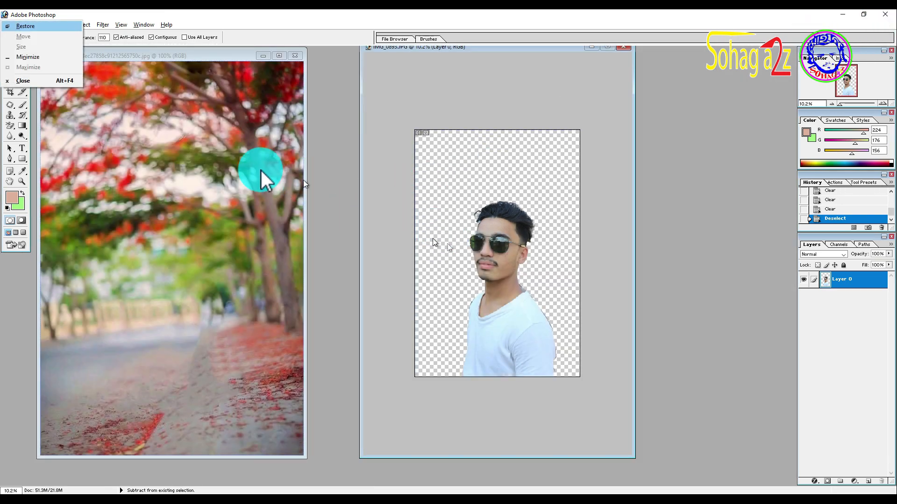
Step: Copy the red-blossom road picture into the IMG_0893 document and scale it proportionally to 831.5% so it fills the canvas
left_click(22, 71)
left_click_drag(126, 190, 671, 445)
key("ctrl+t")
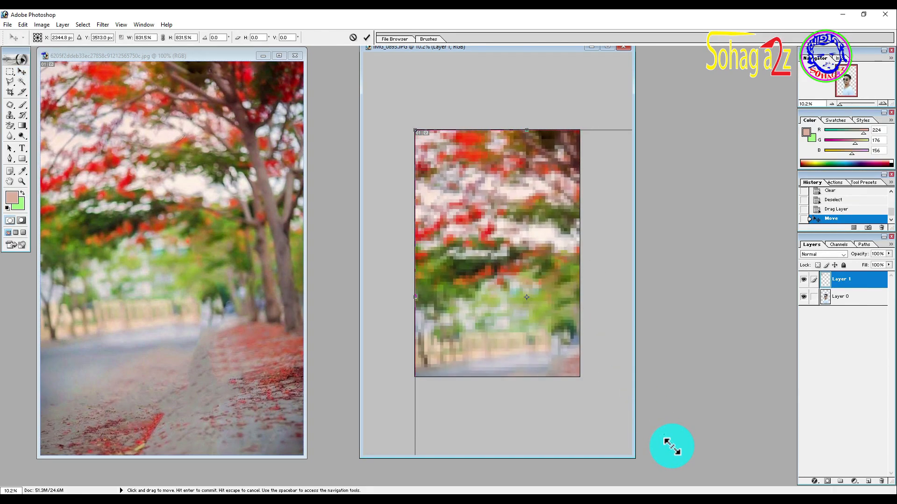
double_click(530, 274)
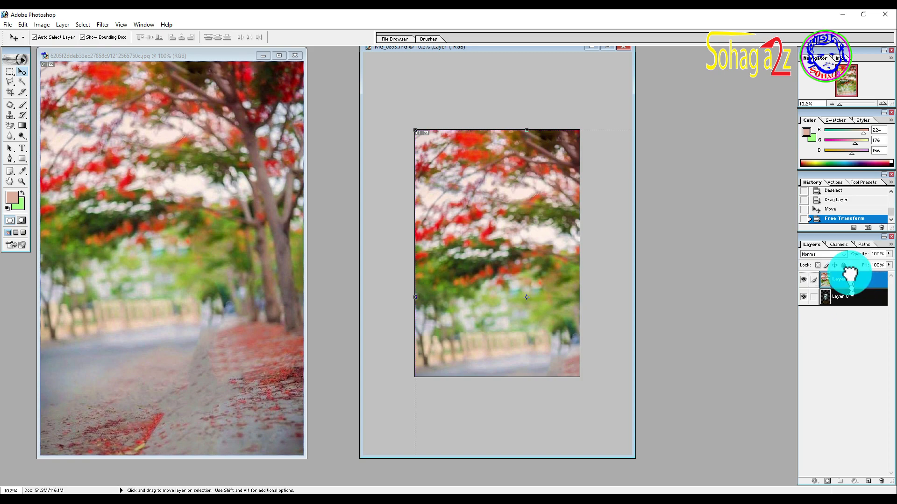
Step: Place the blossom background layer beneath the man's layer and shift the man slightly to the left
left_click_drag(848, 280, 848, 304)
left_click_drag(505, 304, 499, 306)
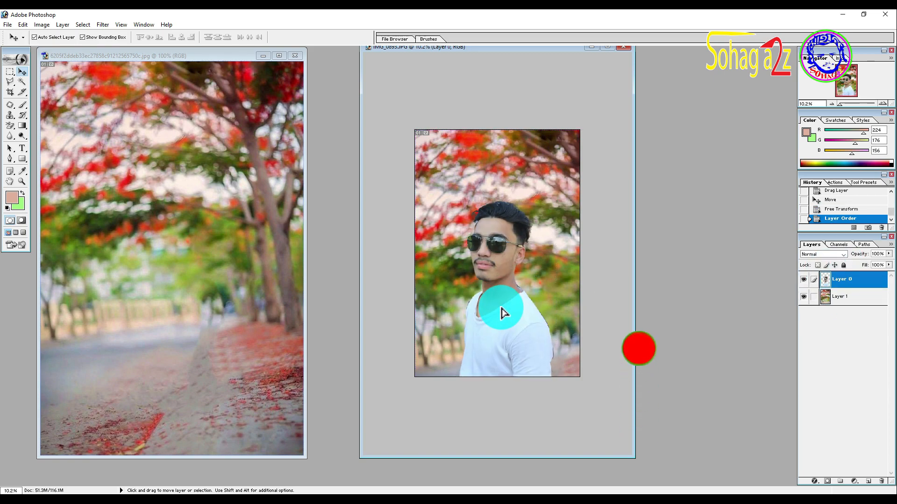
left_click(554, 202)
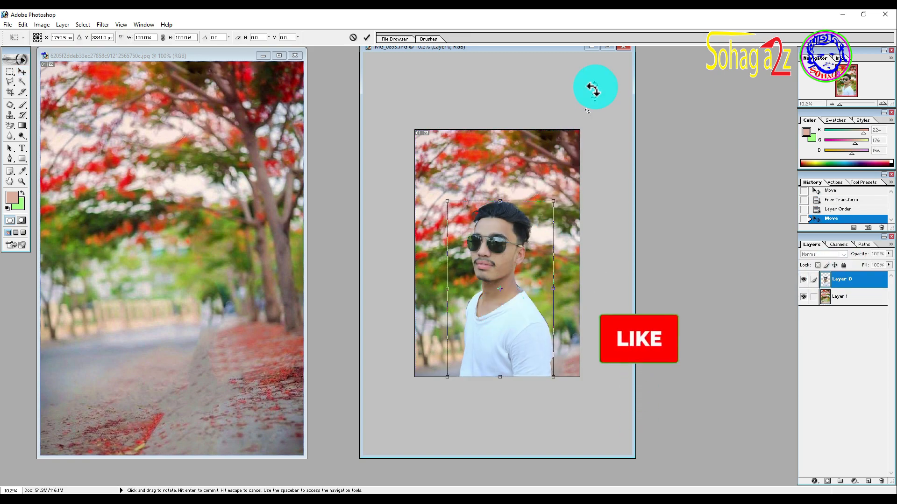
left_click(607, 48)
key("ctrl+0")
key("Return")
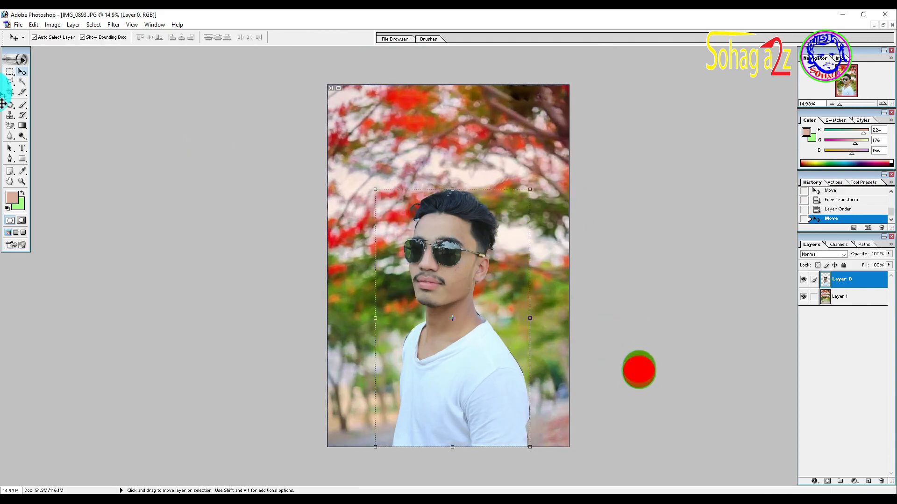
Step: Crop the composition around the man to 3.5 × 4.9 in at 300 pixels/inch, trimming mostly the upper part of the background
left_click(10, 92)
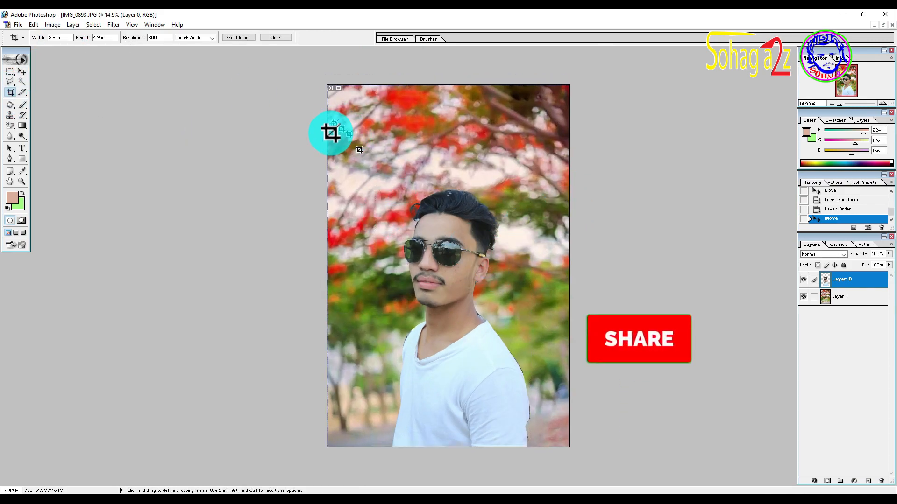
left_click_drag(327, 150, 539, 446)
left_click_drag(490, 375, 495, 374)
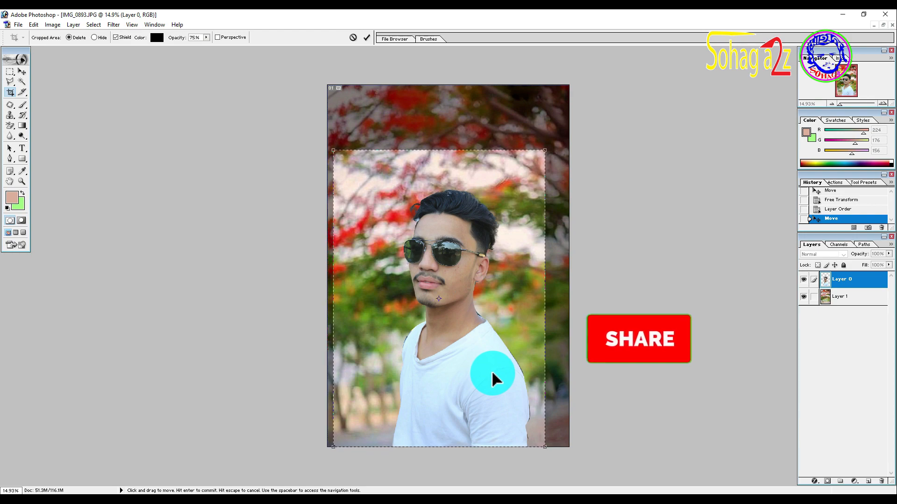
key("Return")
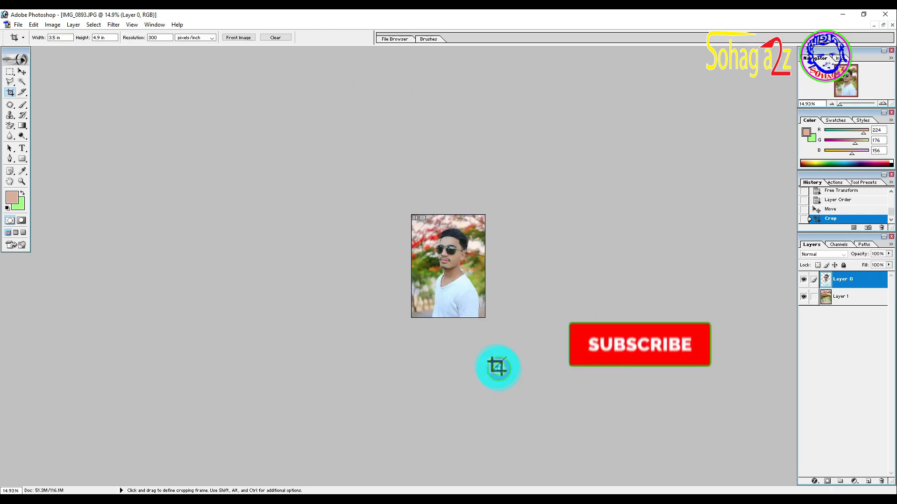
scroll(471, 299, "up", 8)
scroll(471, 297, "up", 4)
Step: Apply Hue/Saturation to the man's layer with hue 0, saturation 20 and a slightly raised lightness
left_click(22, 71)
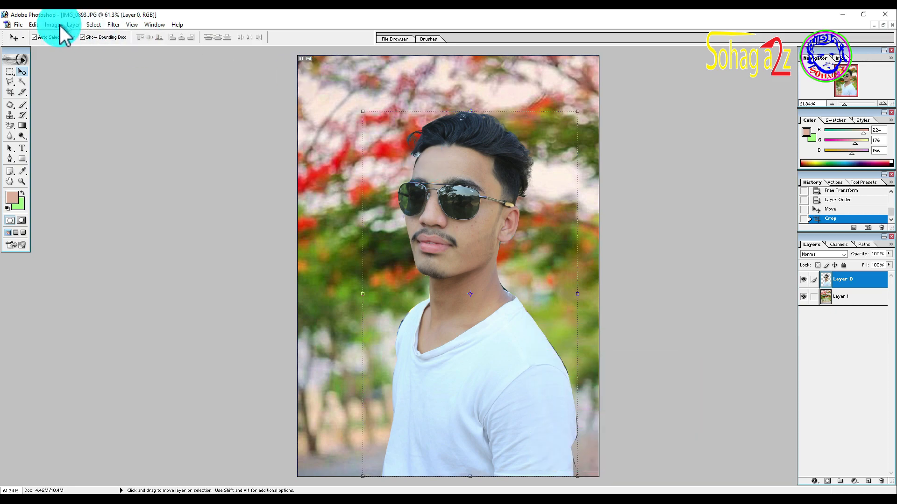
left_click(95, 25)
mouse_move(116, 25)
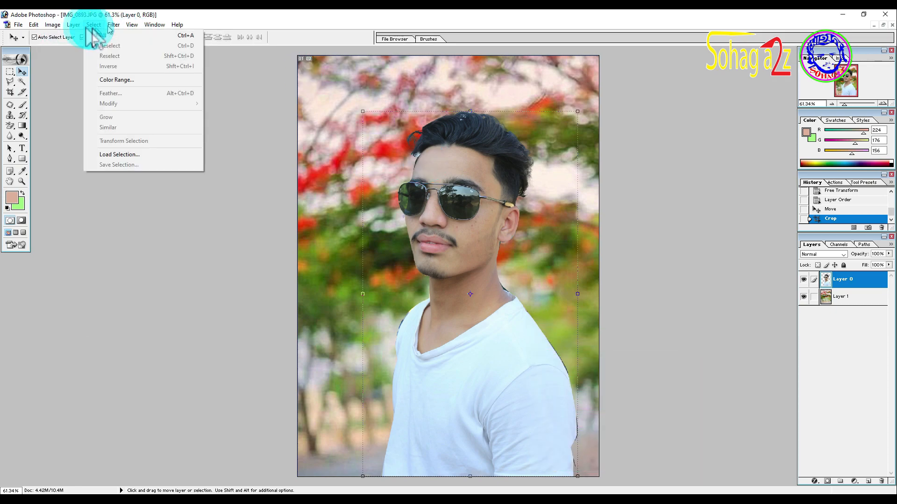
mouse_move(55, 24)
mouse_move(66, 47)
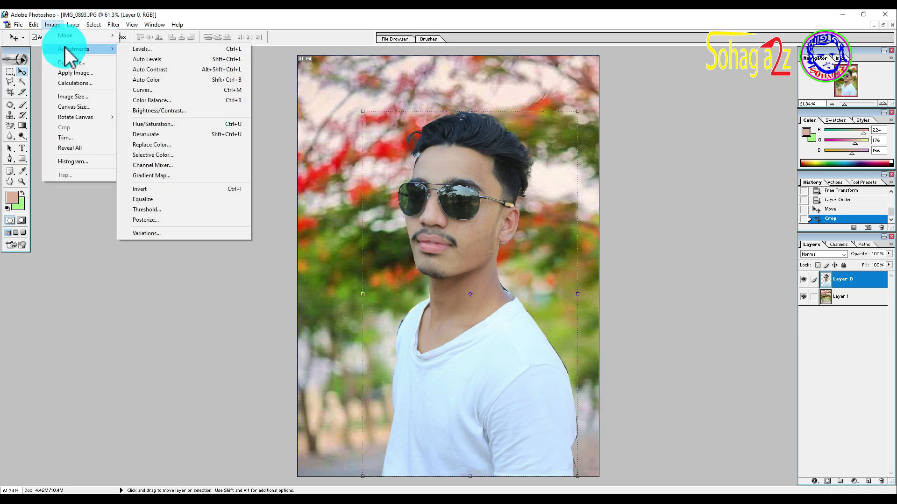
left_click(154, 125)
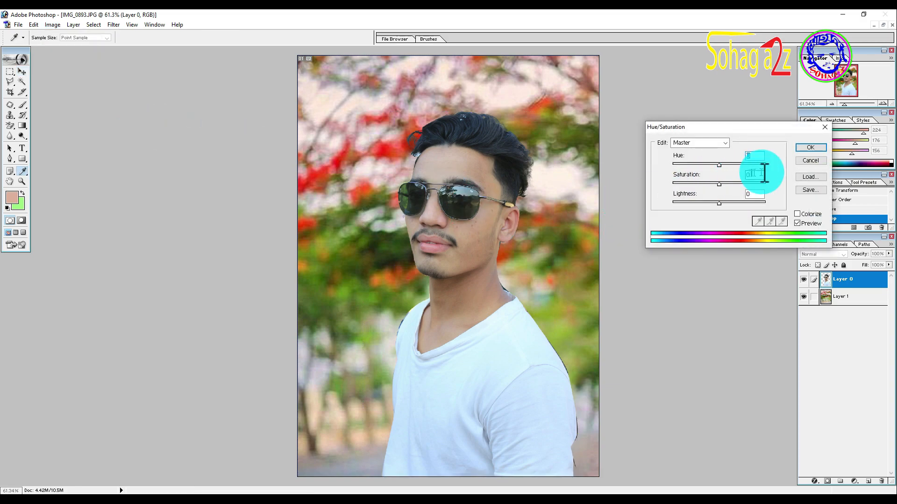
left_click_drag(762, 173, 681, 169)
type("20")
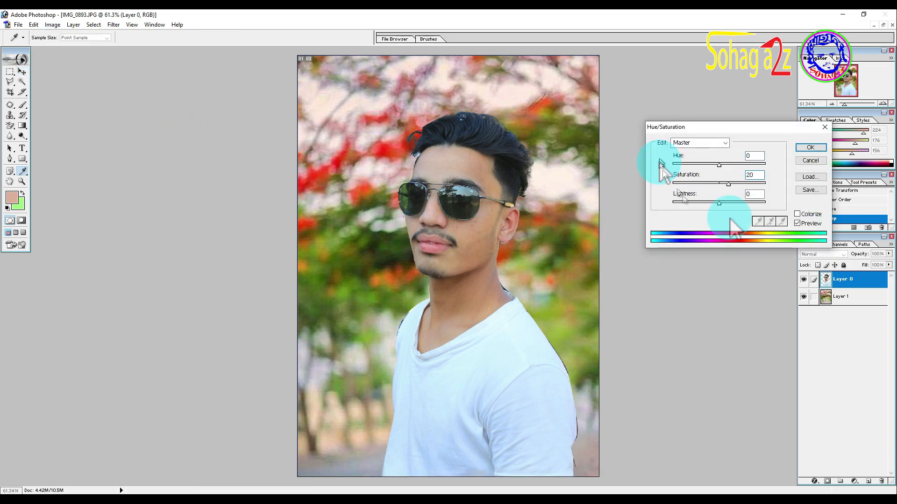
left_click_drag(725, 165, 724, 167)
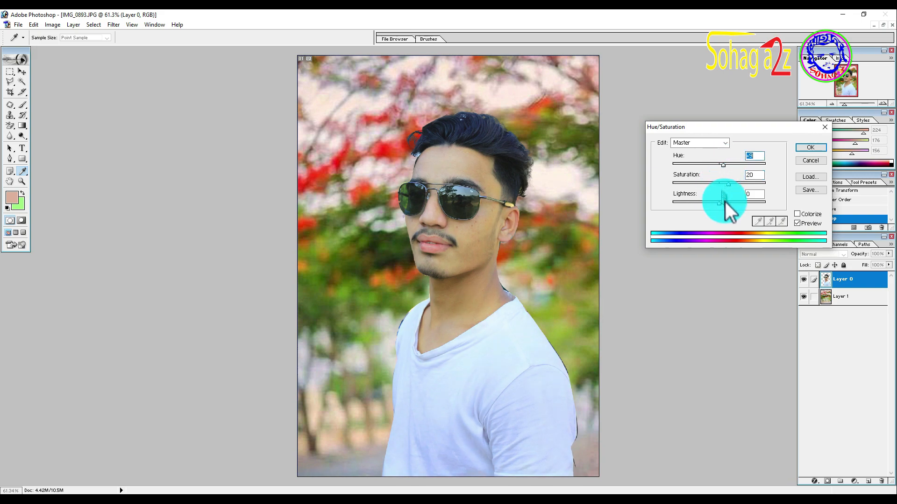
left_click_drag(725, 201, 727, 205)
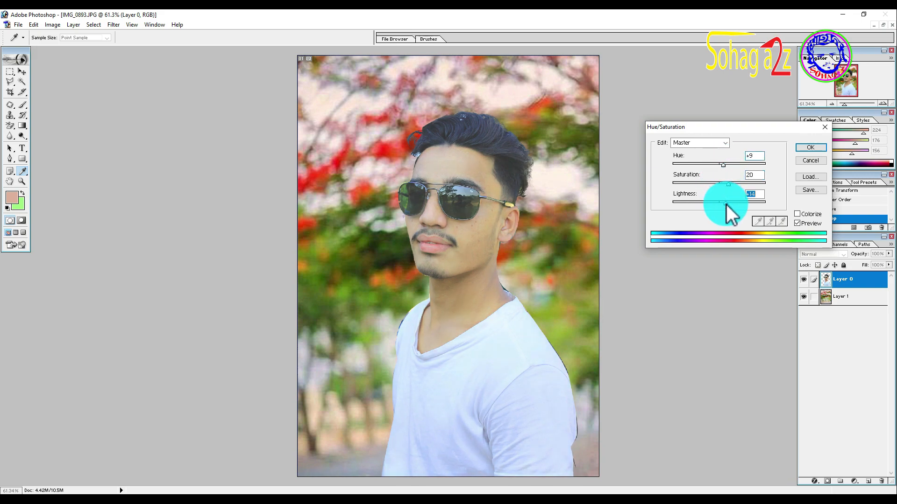
double_click(753, 156)
type("0")
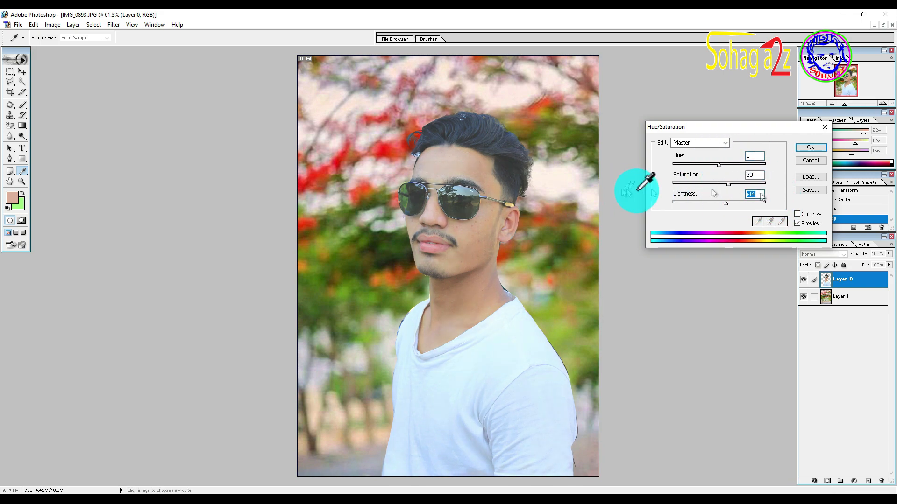
key("Return")
key("v")
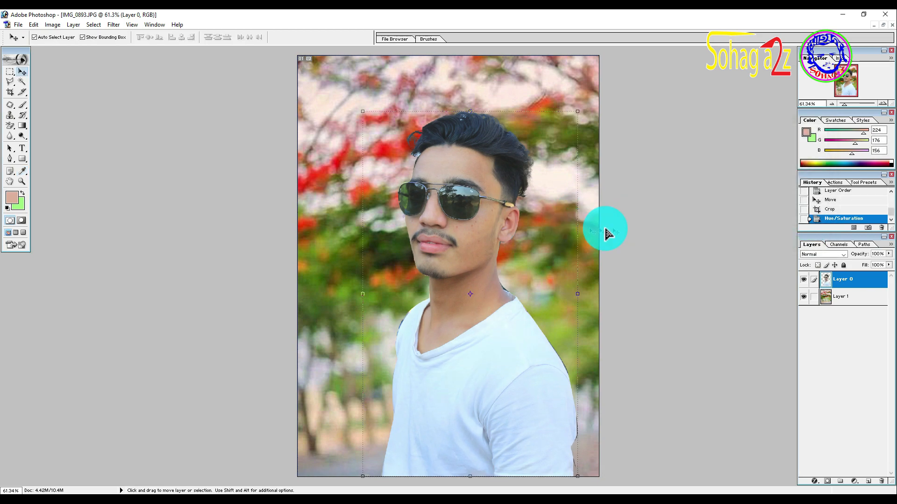
Step: Apply Levels to the man's layer with midtones 1.16, white input 245 and a raised black input
key("ctrl+l")
left_click_drag(738, 161, 736, 162)
left_click_drag(681, 162, 675, 164)
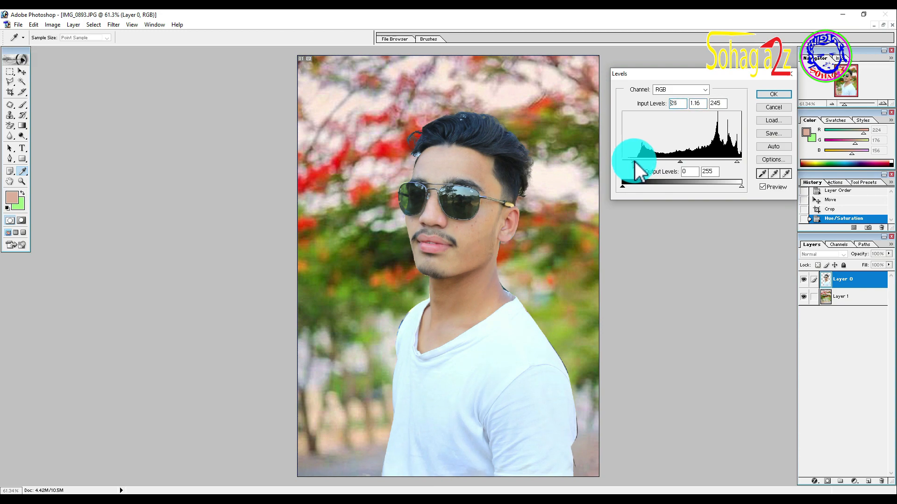
key("Return")
key("v")
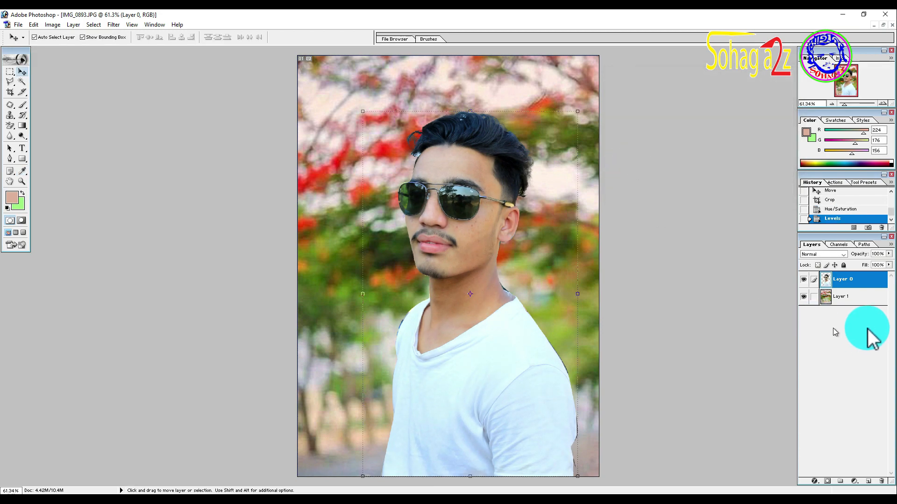
Step: Apply Levels to the blossom background layer with the white input level at 241
left_click(841, 297)
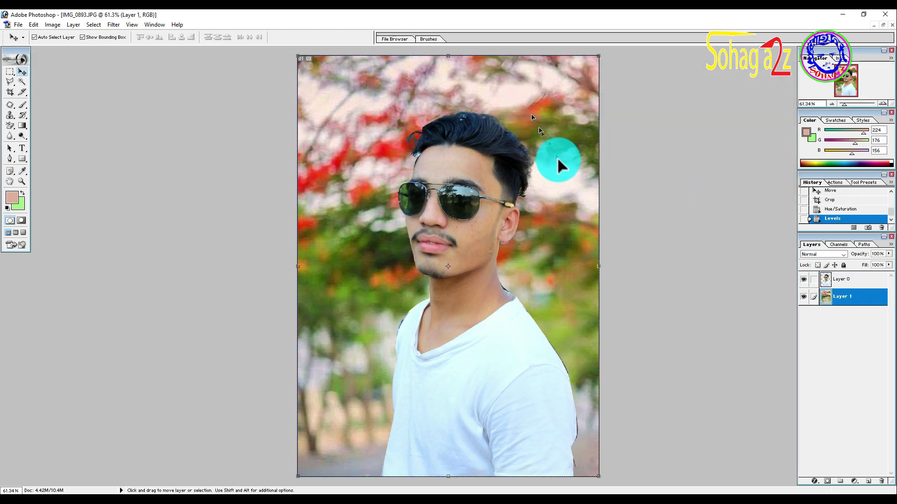
key("ctrl+l")
left_click_drag(741, 162, 735, 163)
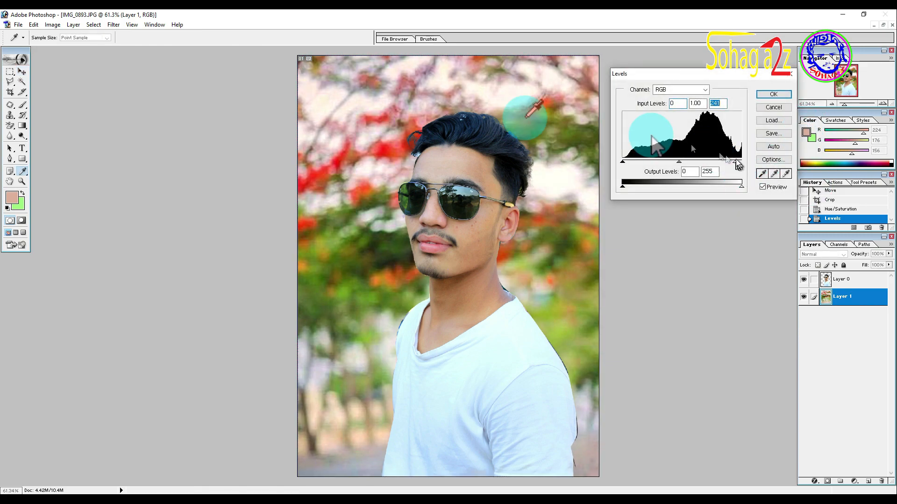
key("Return")
Step: Apply Hue/Saturation to the blossom background layer with hue 0, saturation 50 and lightness -5
left_click(112, 26)
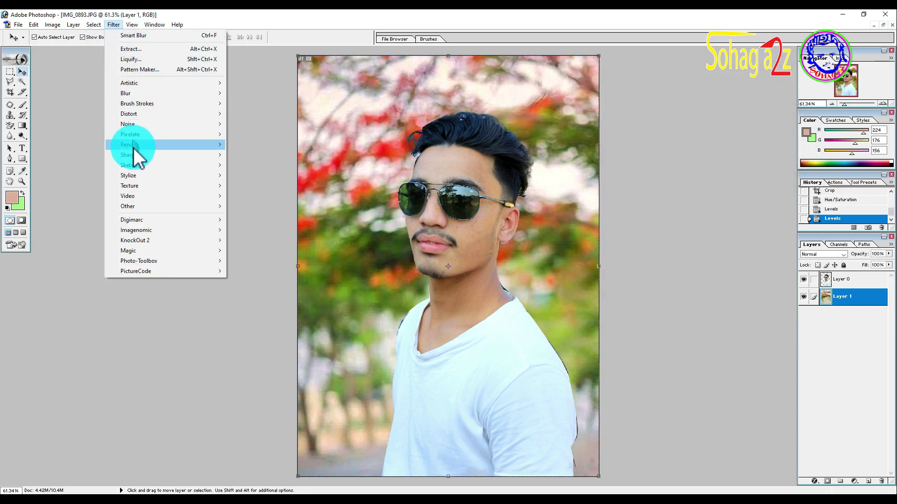
left_click(52, 24)
mouse_move(76, 51)
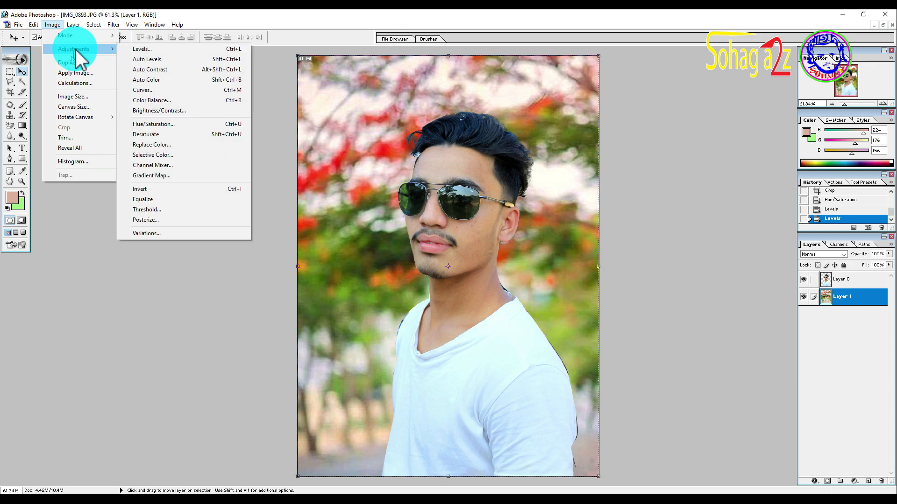
left_click(169, 124)
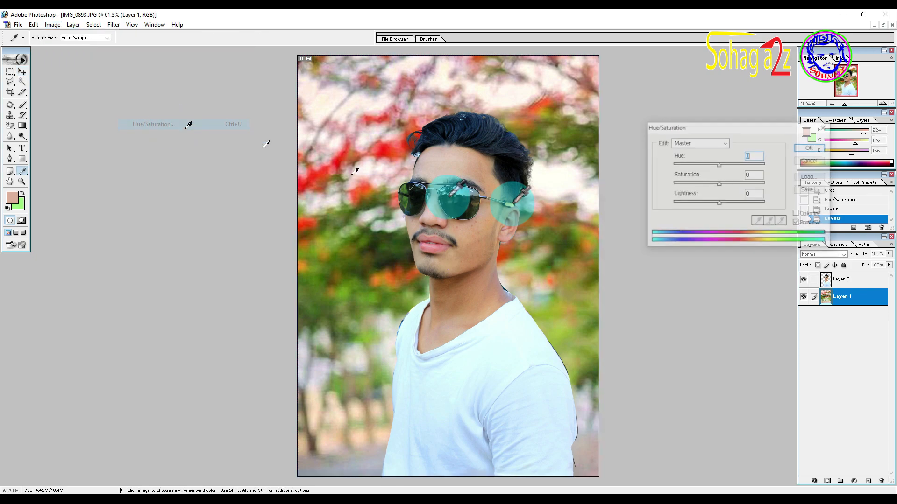
left_click(761, 176)
type("50")
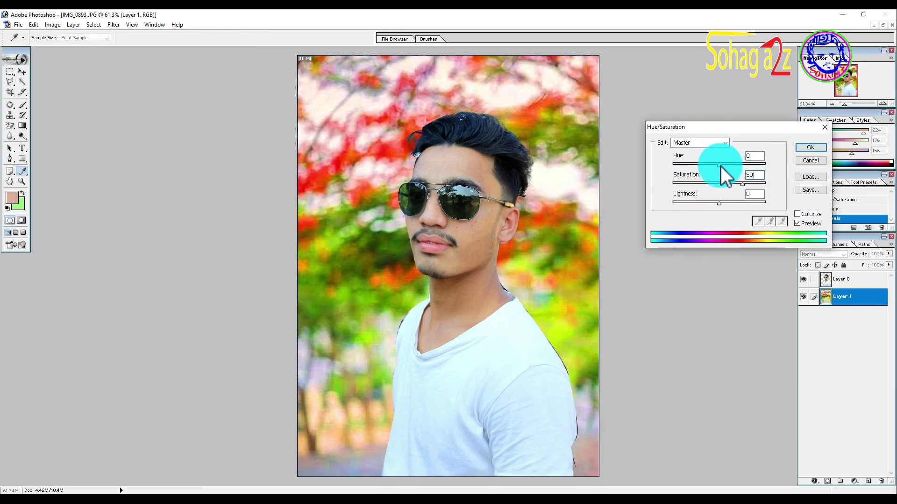
type("10")
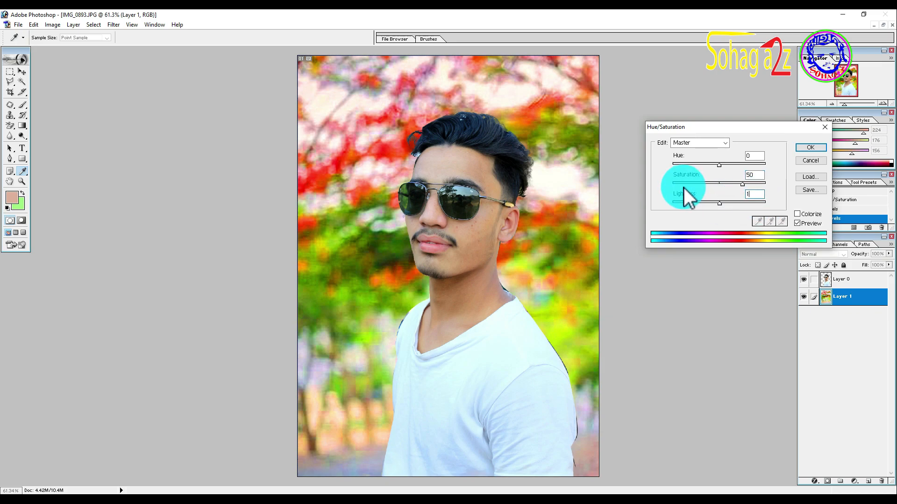
key("BackSpace")
key("BackSpace")
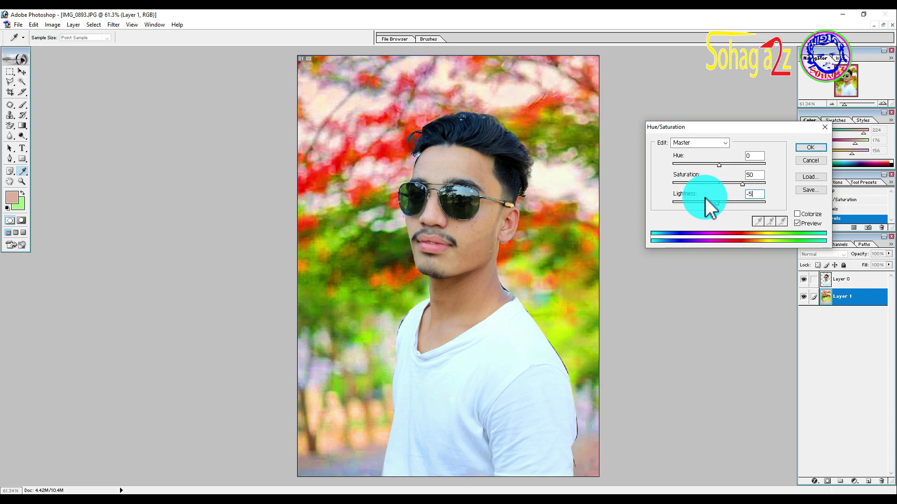
key("Return")
key("v")
scroll(603, 206, "down", 5)
scroll(574, 230, "up", 7)
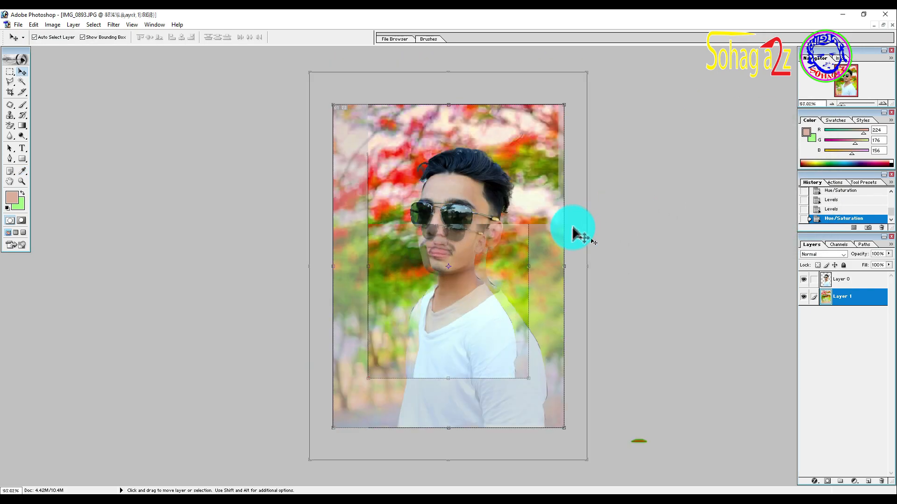
scroll(620, 266, "down", 1)
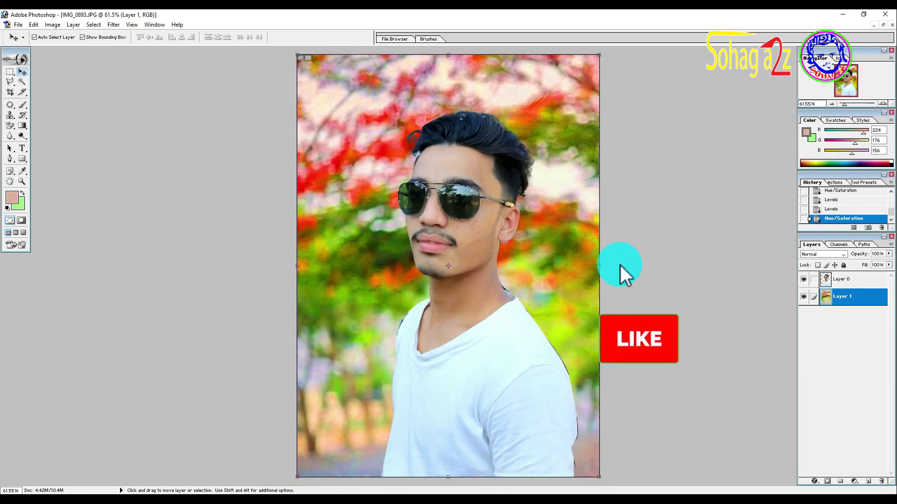
Step: Switch to the Word document and add the line "ভালো থাকবেন" below "জন্য।"
scroll(621, 265, "down", 1)
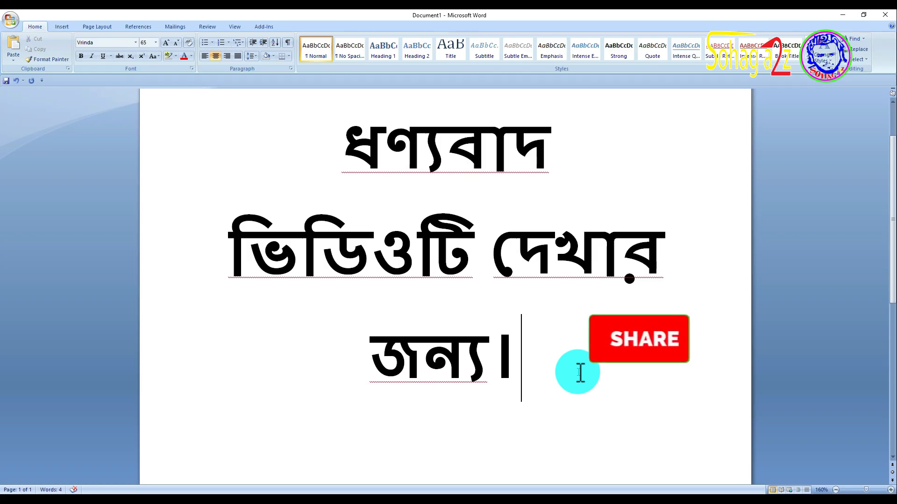
scroll(584, 374, "down", 3)
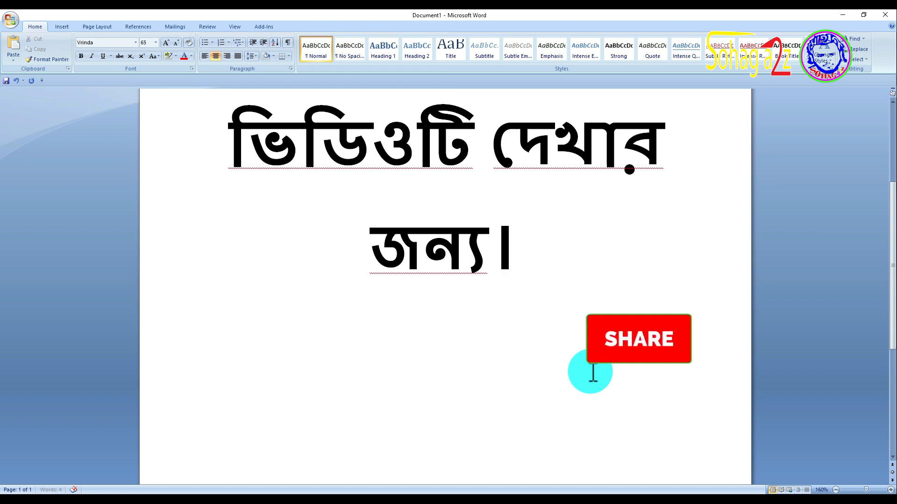
type("ভালেপা")
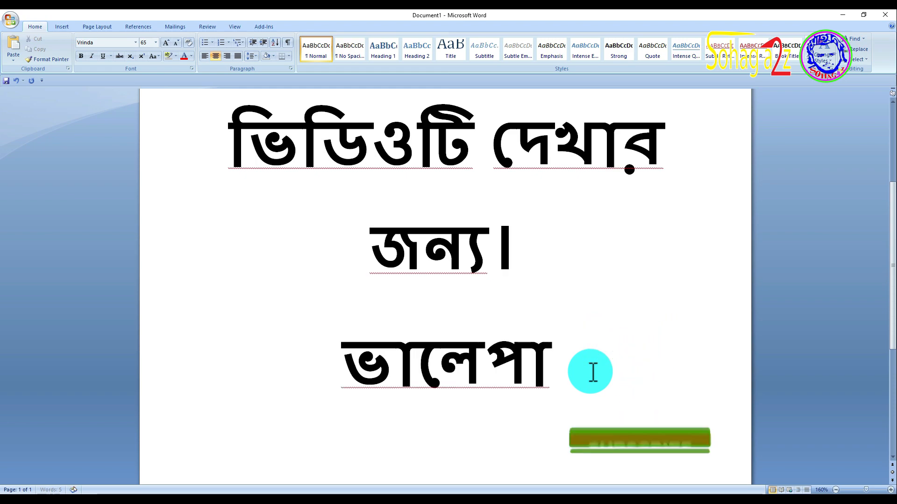
key("BackSpace")
key("BackSpace")
type("া থাকবেন")
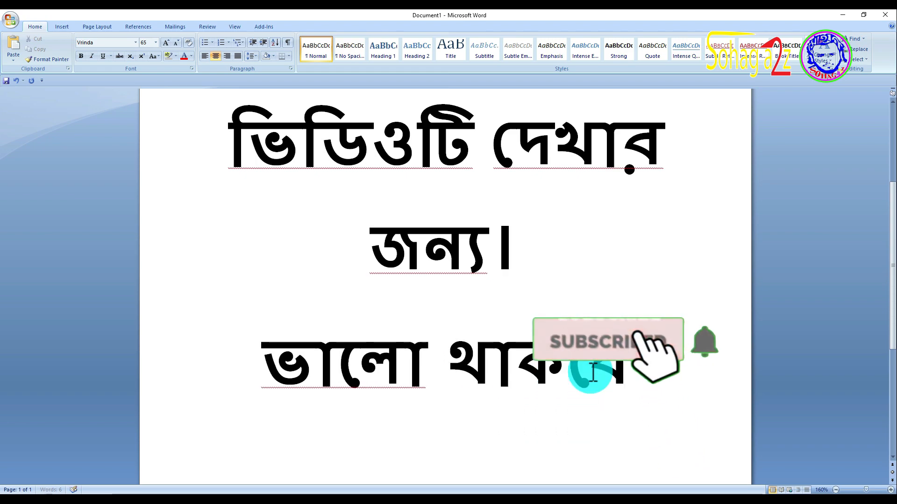
Step: Add a new line reading "সুস্থ থাকবেন।" below the "ভালো থাকবেন" line
key("Return")
type("সু")
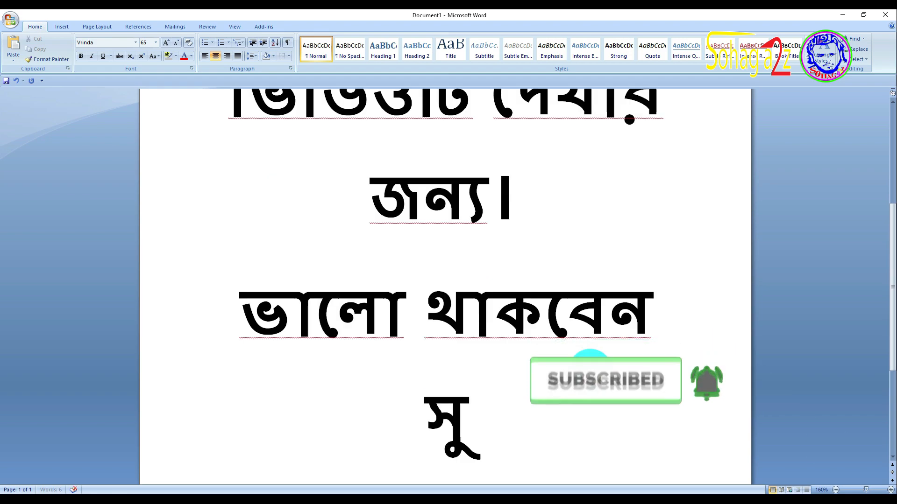
type("স্থ থাকবে")
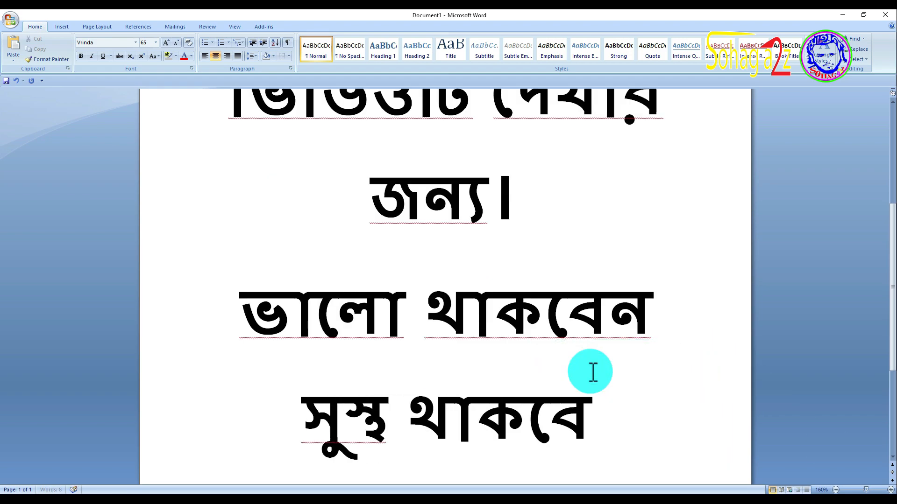
type("ন।")
Step: Insert a page break after the last line and write "আল্লাহ হাফেজ।" on the new page
key("ctrl+Return")
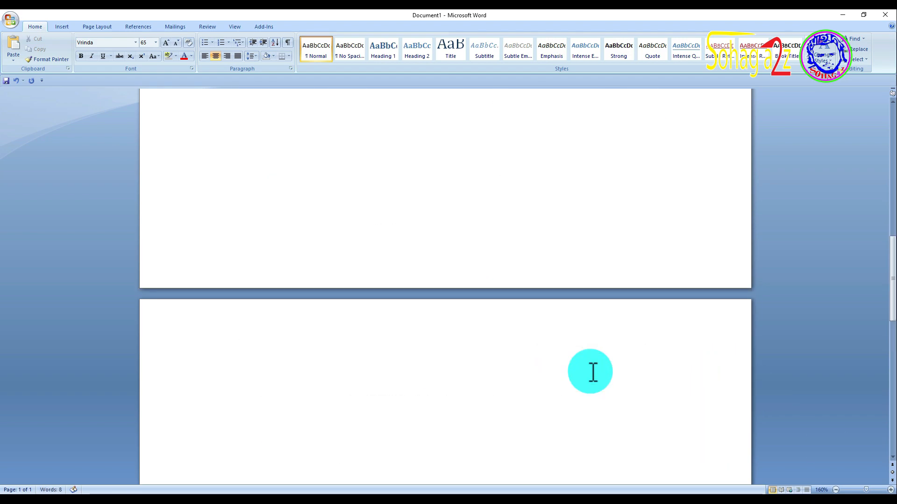
type("আল্লাহ")
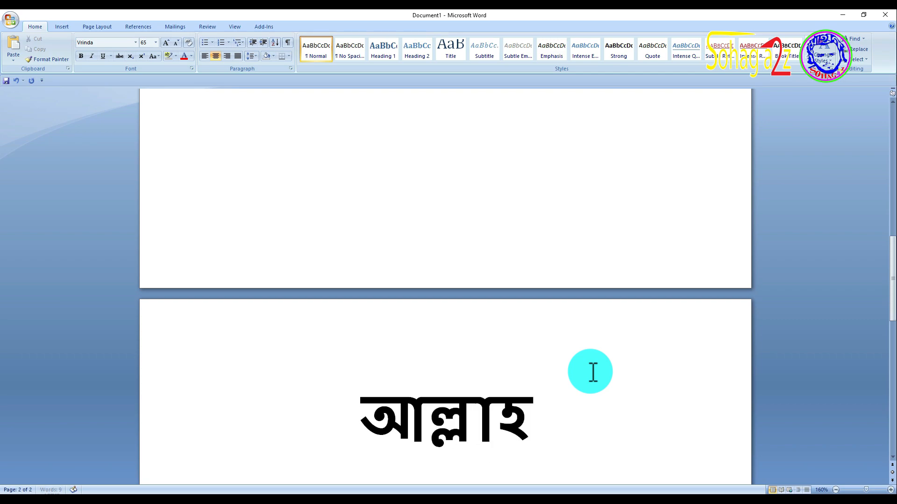
type(" হাফেজ।")
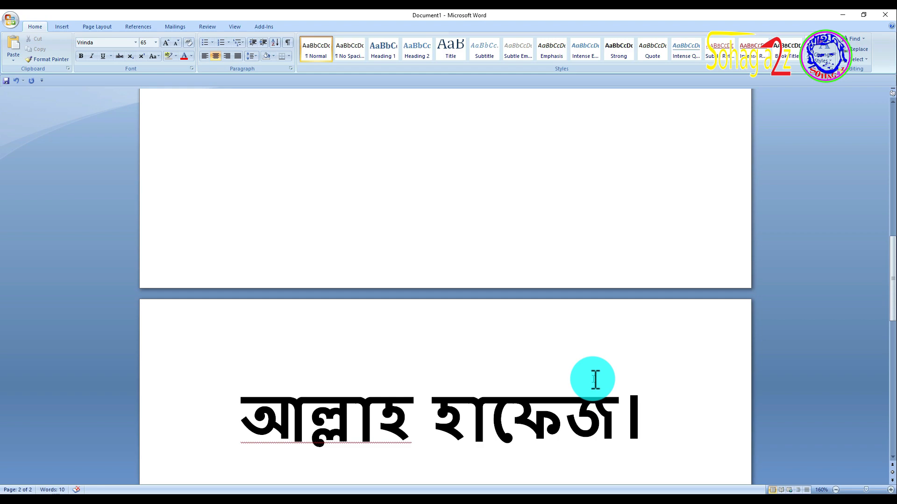
scroll(584, 393, "down", 3)
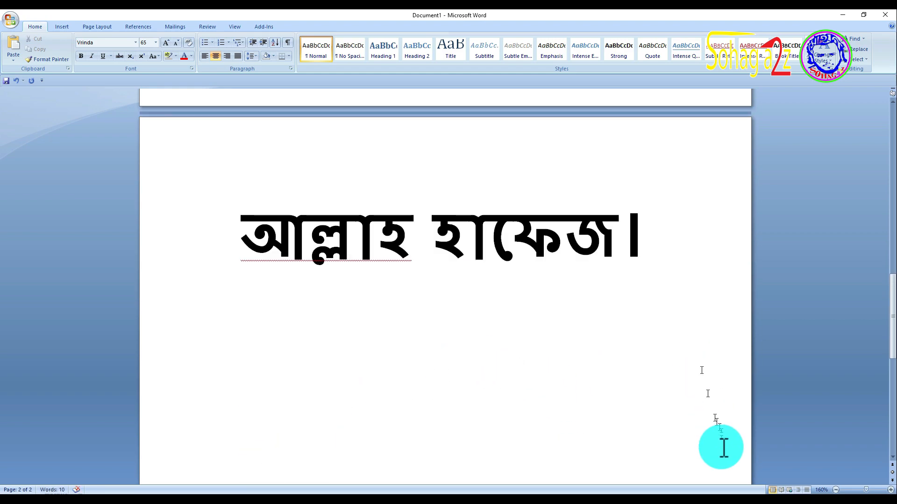
left_click(711, 493)
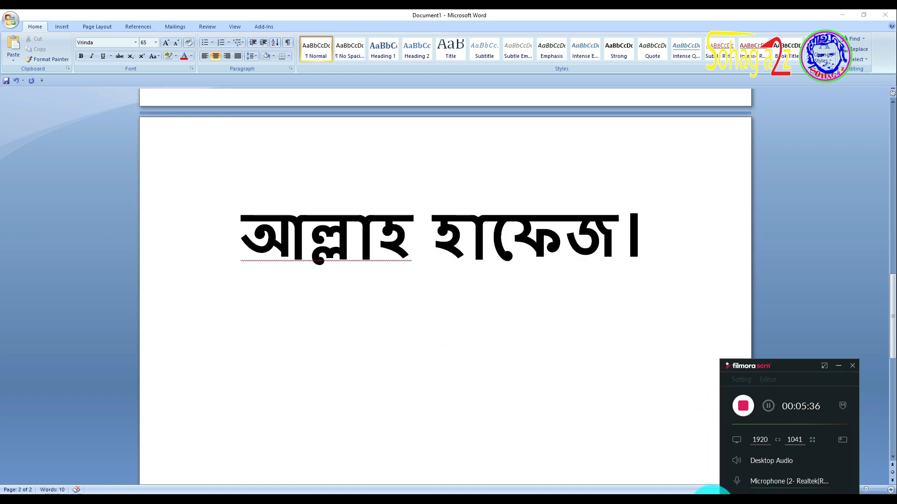
left_click(742, 405)
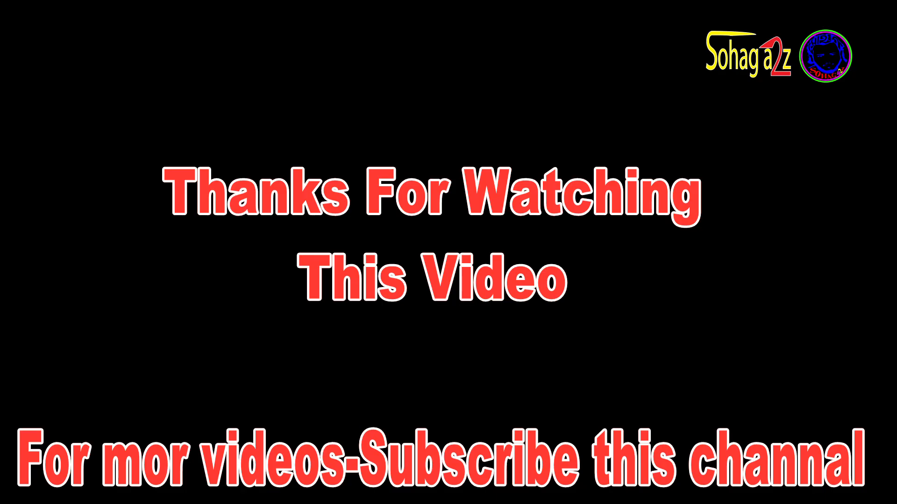